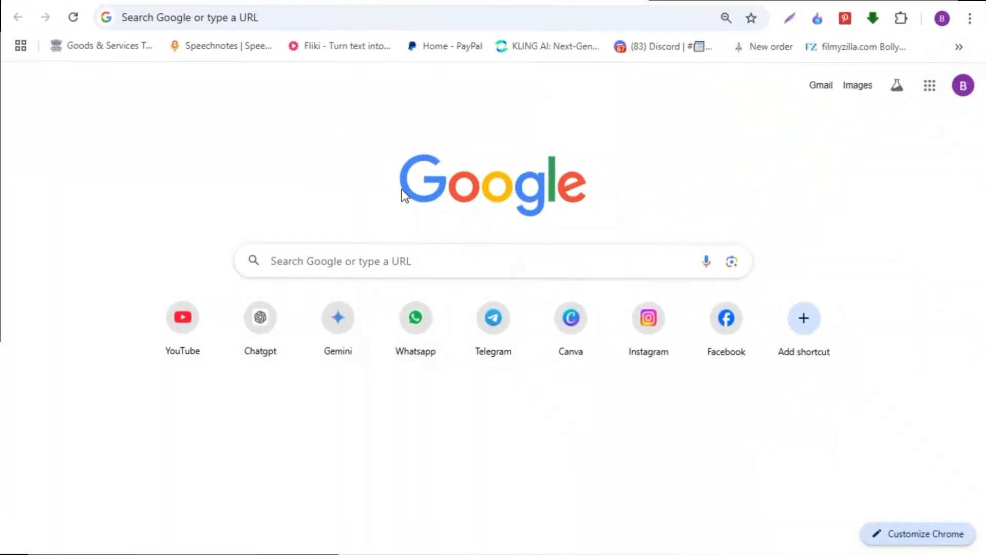
Search Google for "hitpaw edimakor" and open the official HitPaw Edimakor website
{"action": "left_click", "coordinate": [295, 263]}
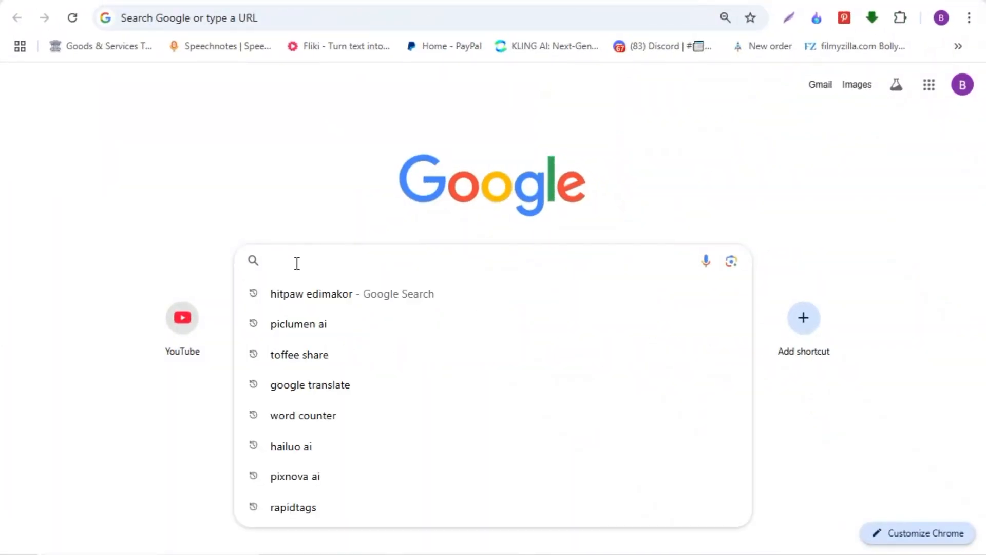
{"action": "type", "text": "hitpaw edimakor"}
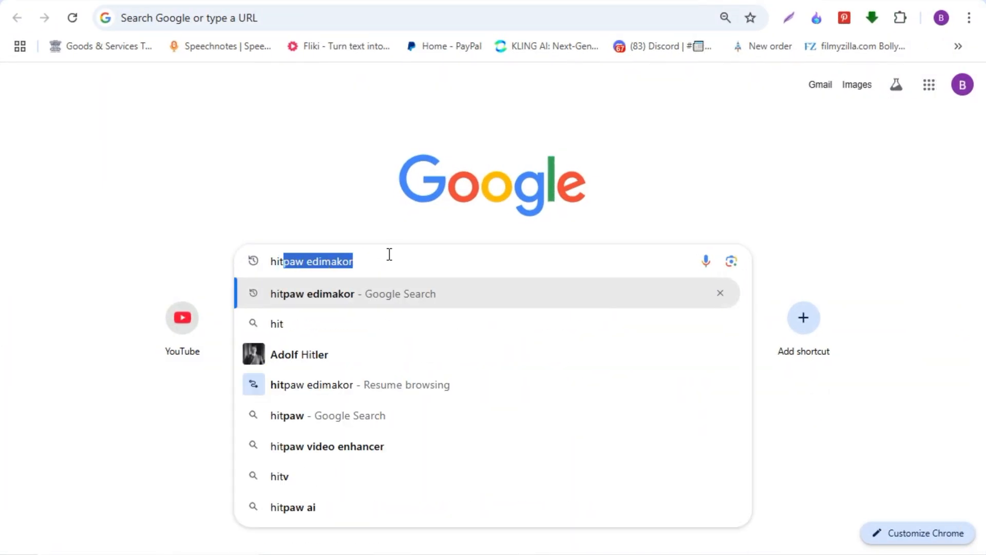
{"action": "key", "text": "Right"}
{"action": "key", "text": "Return"}
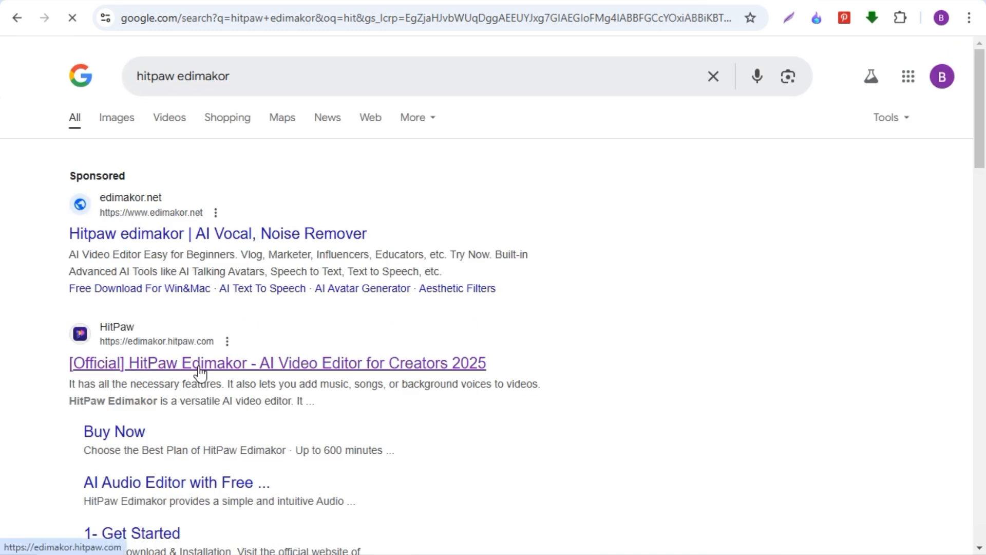
{"action": "left_click", "coordinate": [198, 366]}
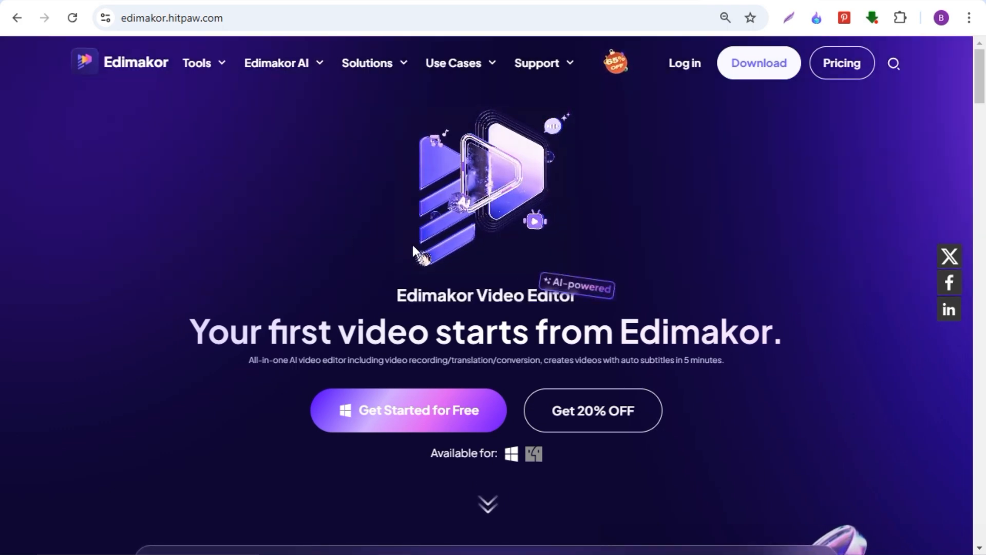
Look through the Edimakor site's overview of AI features and video editing tools
{"action": "scroll", "coordinate": [460, 246], "scroll_direction": "down", "scroll_amount": 3}
{"action": "scroll", "coordinate": [460, 253], "scroll_direction": "down", "scroll_amount": 10}
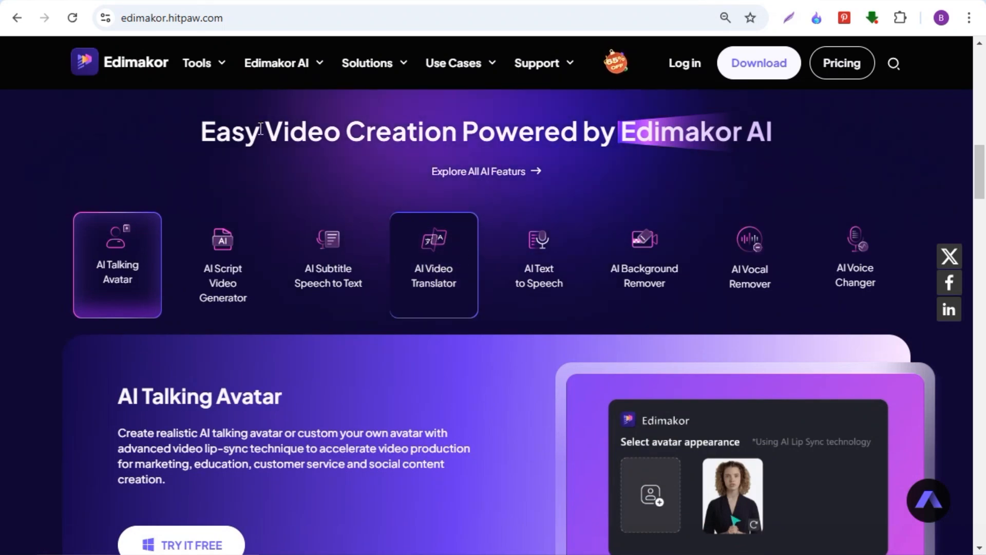
{"action": "mouse_move", "coordinate": [278, 64]}
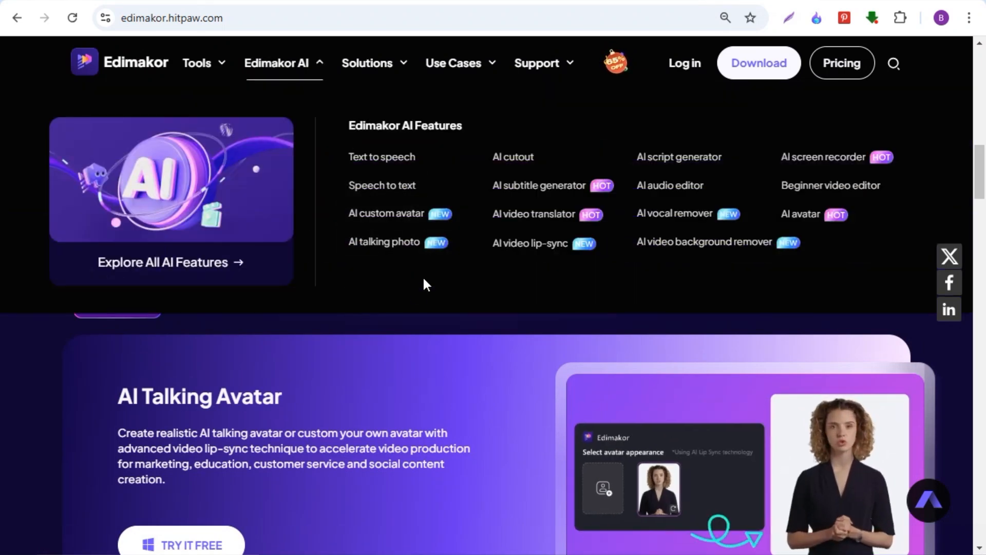
{"action": "scroll", "coordinate": [422, 278], "scroll_direction": "down", "scroll_amount": 3}
{"action": "scroll", "coordinate": [425, 292], "scroll_direction": "up", "scroll_amount": 4}
{"action": "scroll", "coordinate": [258, 393], "scroll_direction": "down", "scroll_amount": 4}
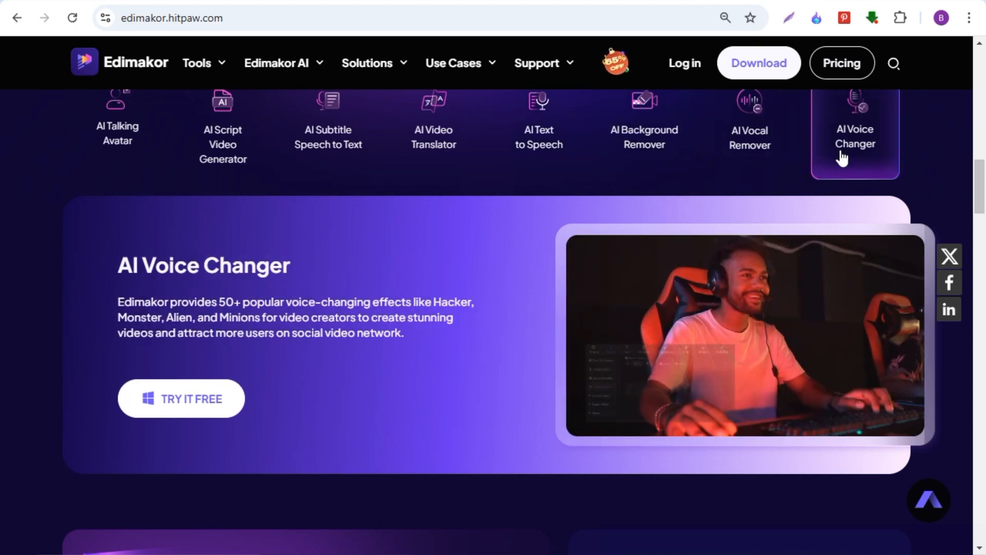
{"action": "scroll", "coordinate": [766, 354], "scroll_direction": "down", "scroll_amount": 15}
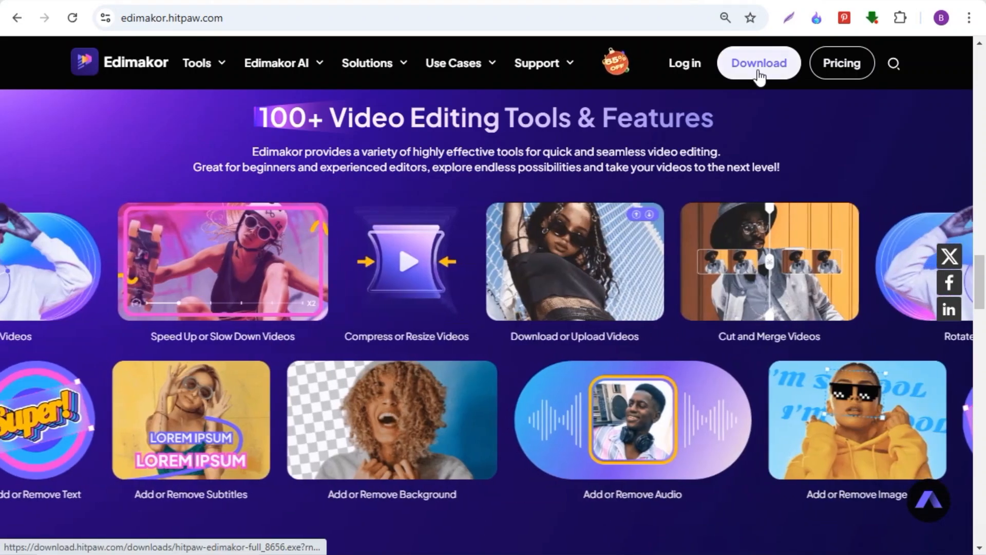
Download HitPaw Edimakor from its website and install it
{"action": "left_click", "coordinate": [758, 71]}
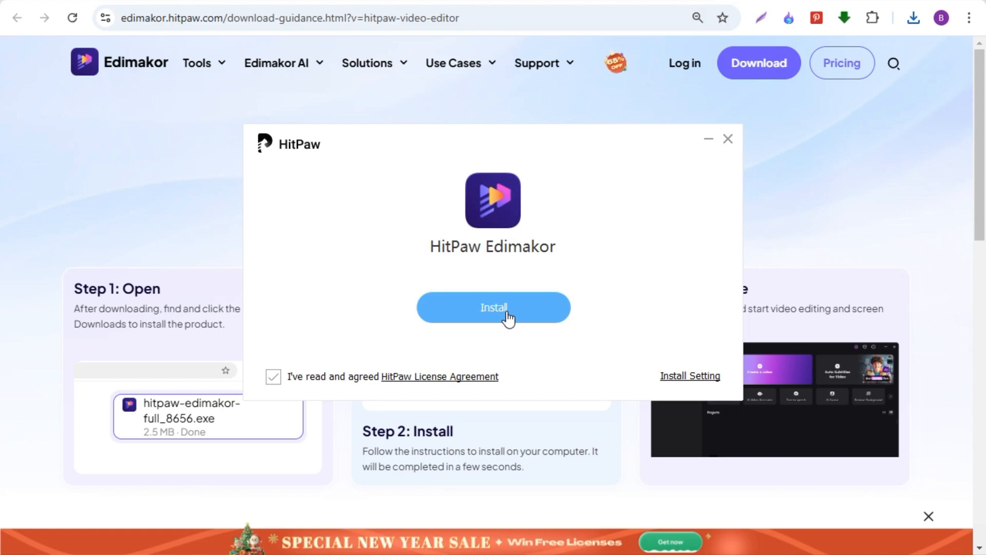
{"action": "left_click", "coordinate": [508, 314]}
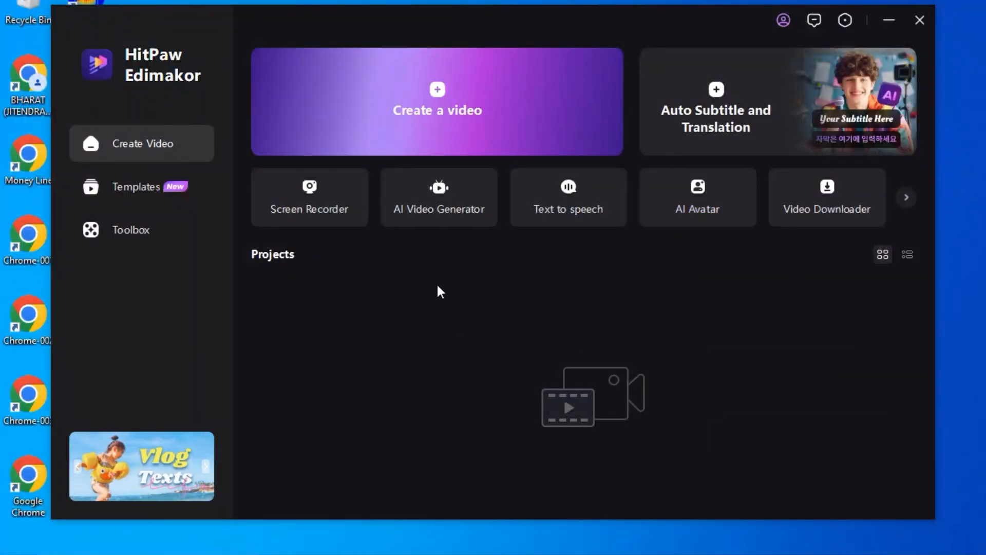
{"action": "left_click", "coordinate": [784, 21]}
{"action": "left_click", "coordinate": [782, 20]}
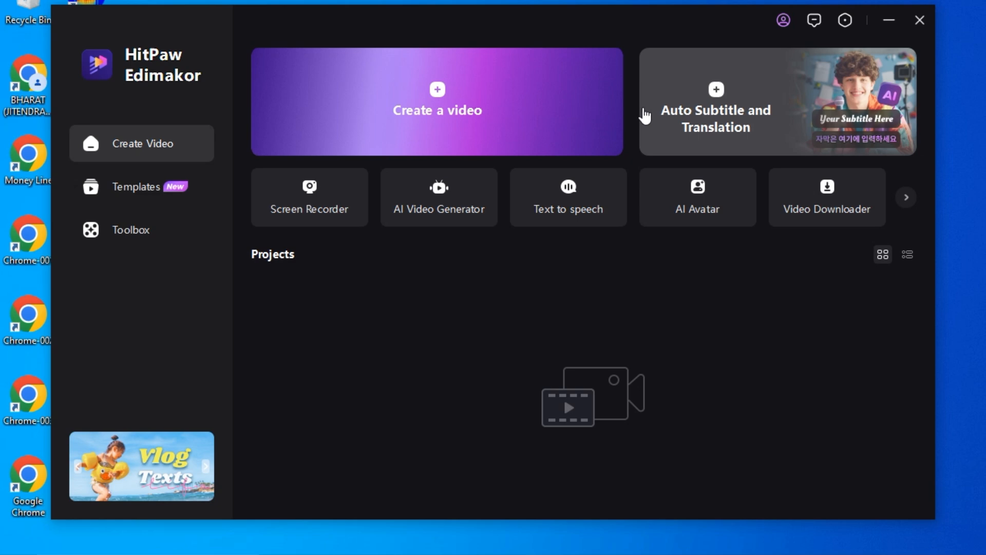
Examine the tools offered in the Toolbox under Video, Audio, Image, Text and AI Tools
{"action": "left_click", "coordinate": [129, 234]}
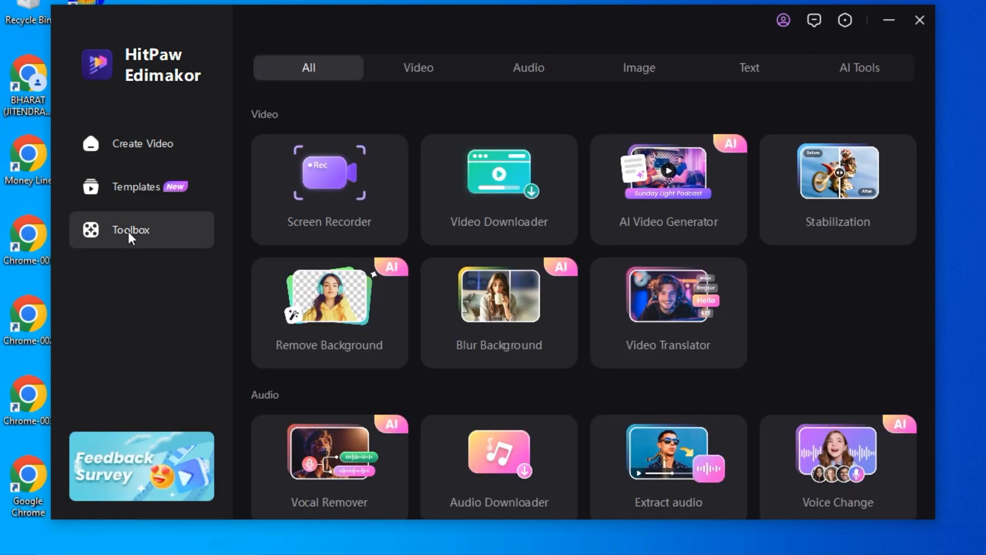
{"action": "scroll", "coordinate": [449, 248], "scroll_direction": "down", "scroll_amount": 15}
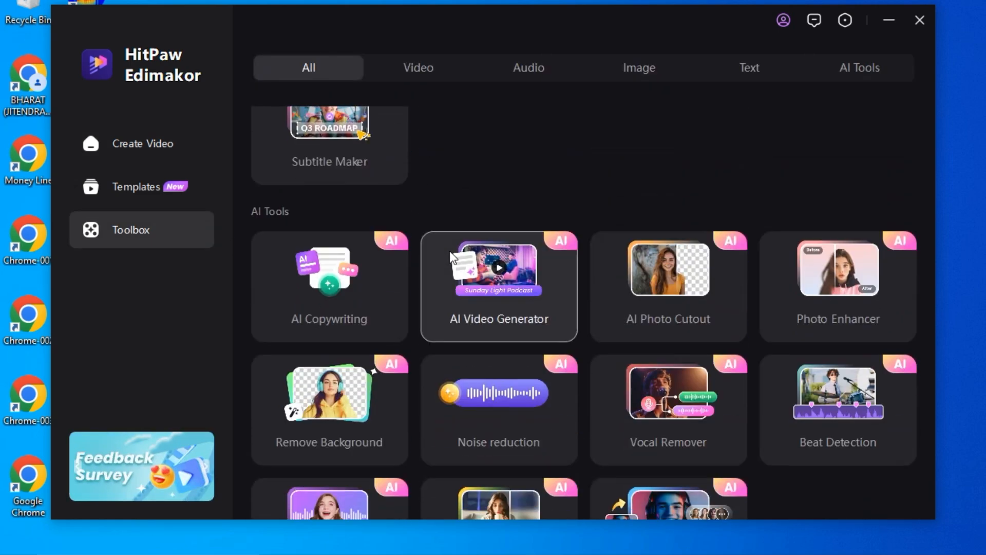
{"action": "scroll", "coordinate": [451, 254], "scroll_direction": "up", "scroll_amount": 12}
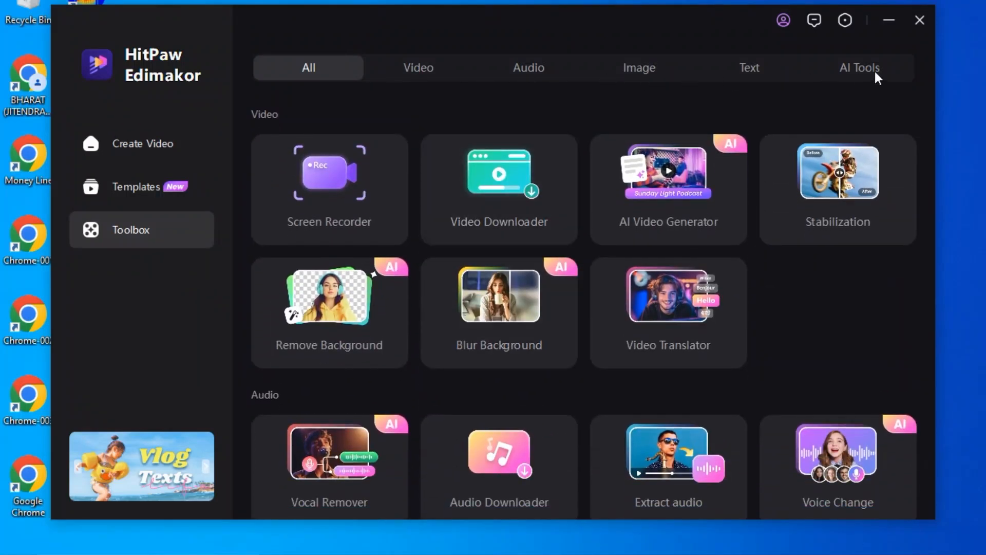
{"action": "left_click", "coordinate": [421, 69]}
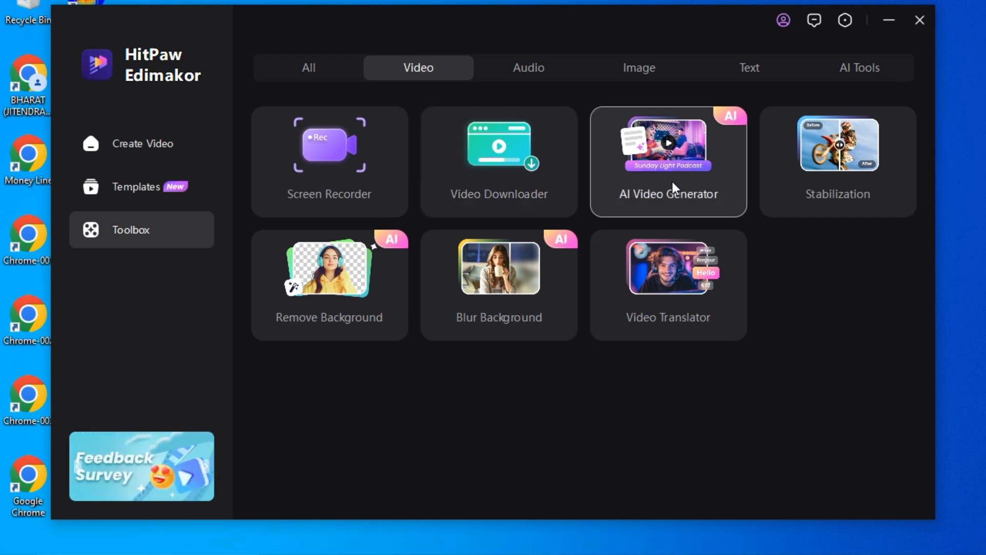
{"action": "left_click", "coordinate": [538, 63]}
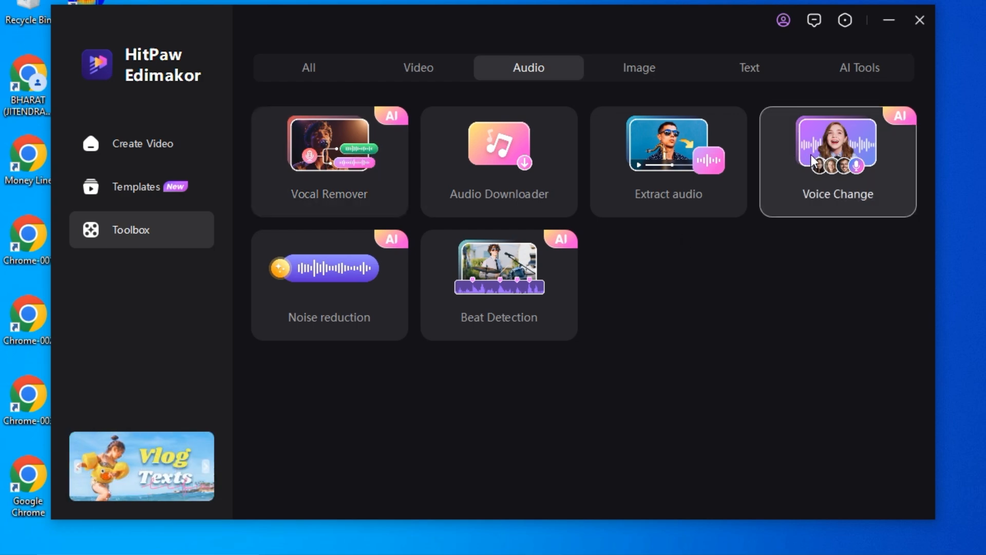
{"action": "left_click", "coordinate": [631, 77]}
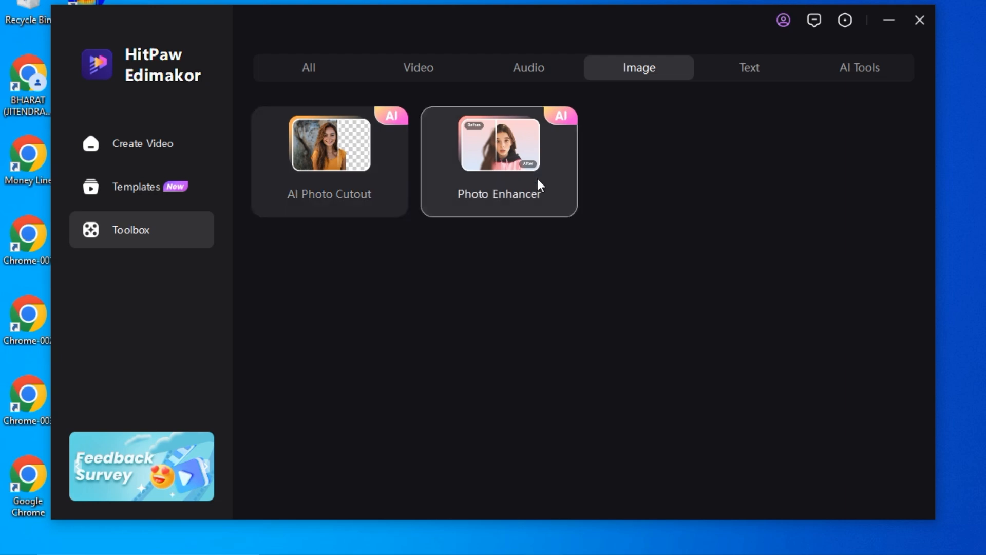
{"action": "left_click", "coordinate": [748, 67]}
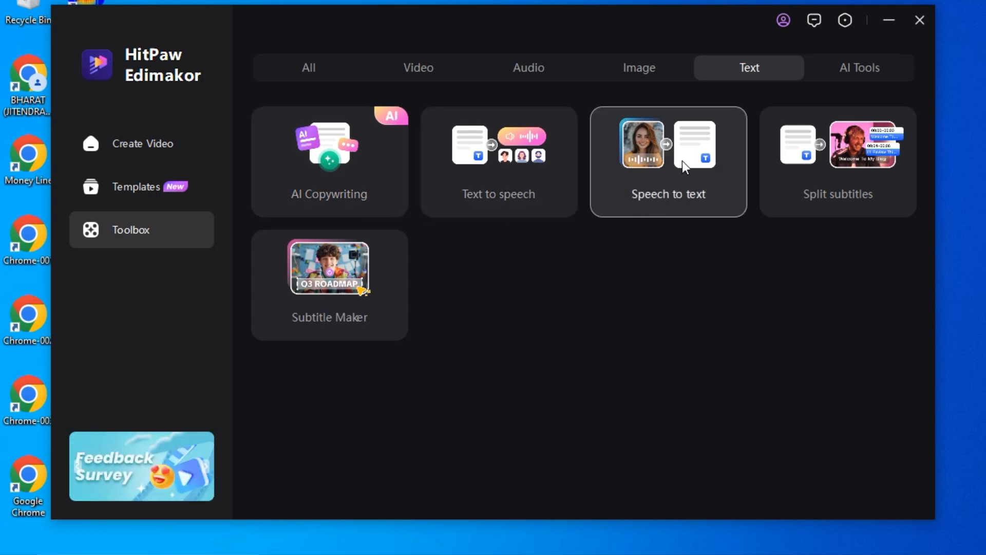
{"action": "left_click", "coordinate": [856, 72]}
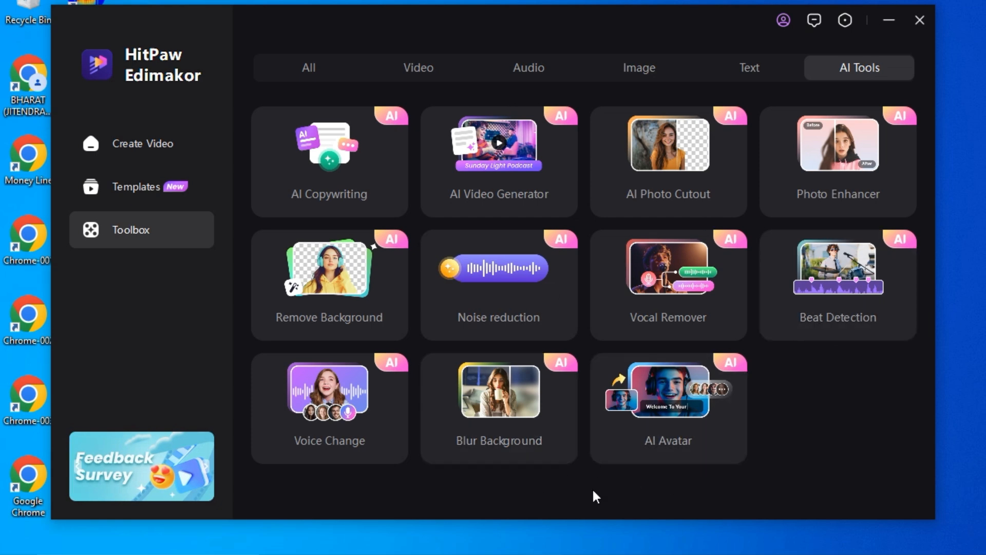
Open AI Copywriting and look through its Inspiration Assistant topics and the Custom Input writer
{"action": "left_click", "coordinate": [335, 159]}
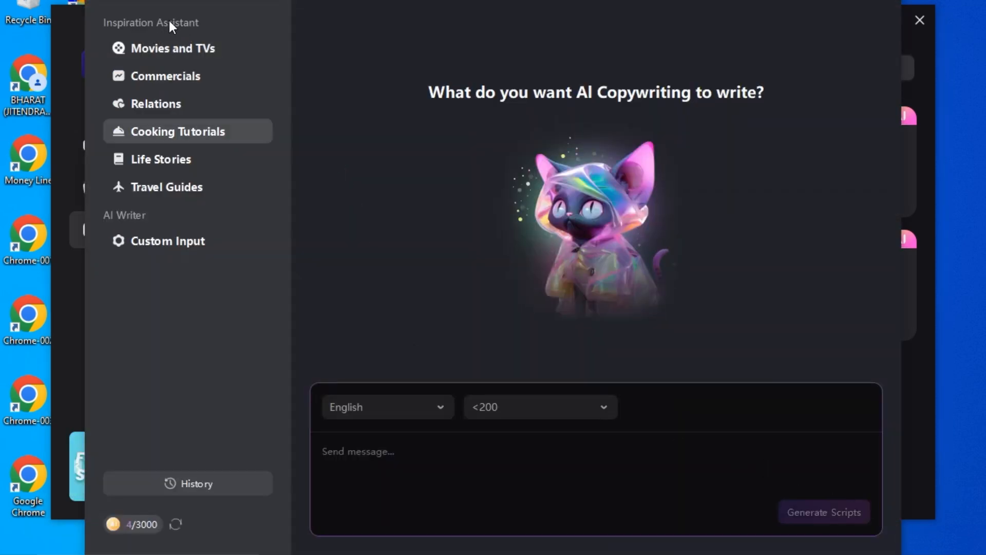
{"action": "left_click", "coordinate": [171, 47]}
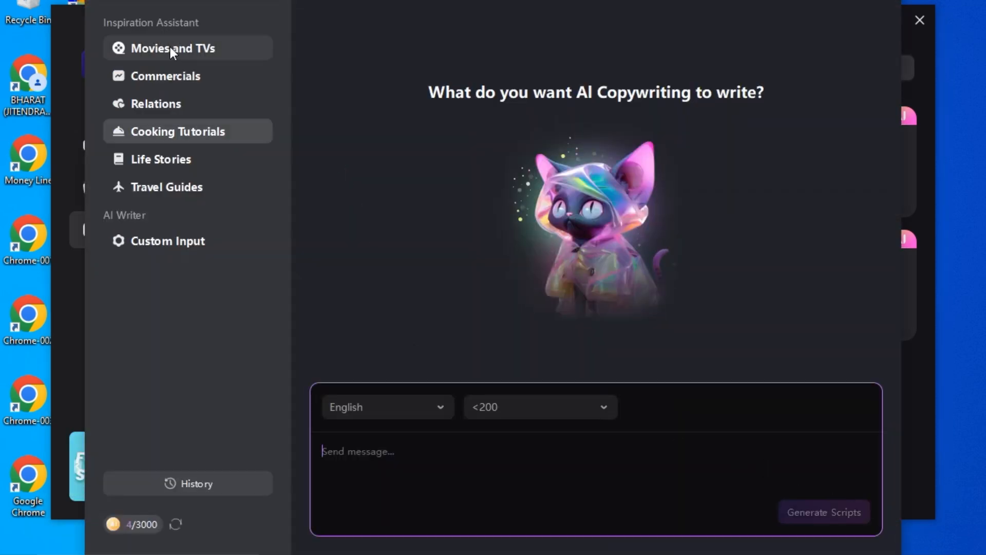
{"action": "left_click", "coordinate": [159, 74]}
{"action": "left_click", "coordinate": [159, 98]}
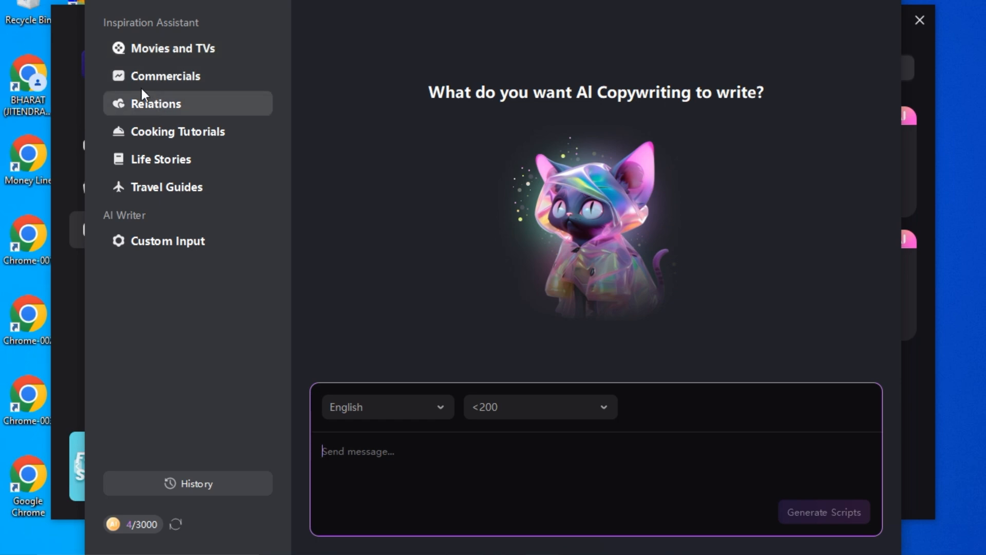
{"action": "left_click", "coordinate": [149, 133]}
{"action": "left_click", "coordinate": [144, 163]}
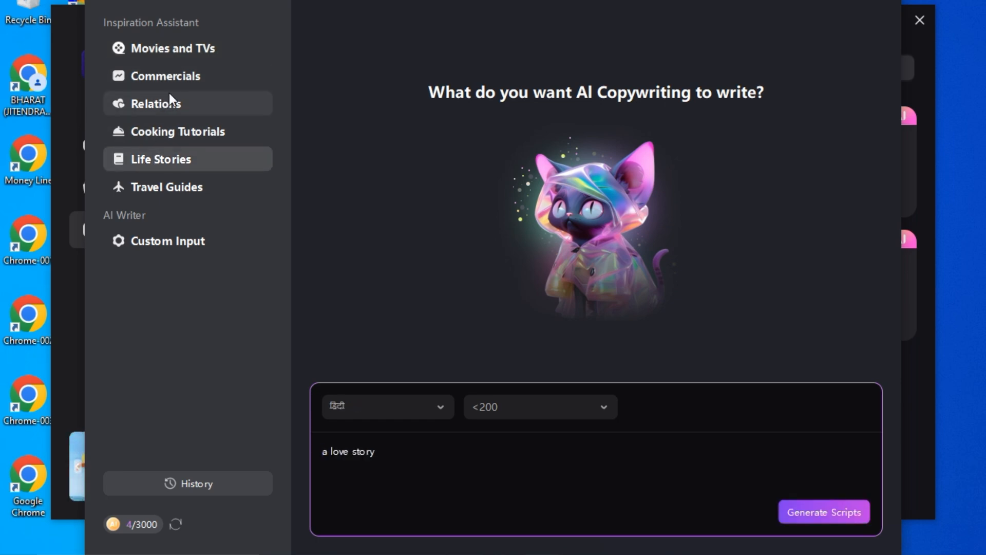
{"action": "left_click", "coordinate": [154, 76]}
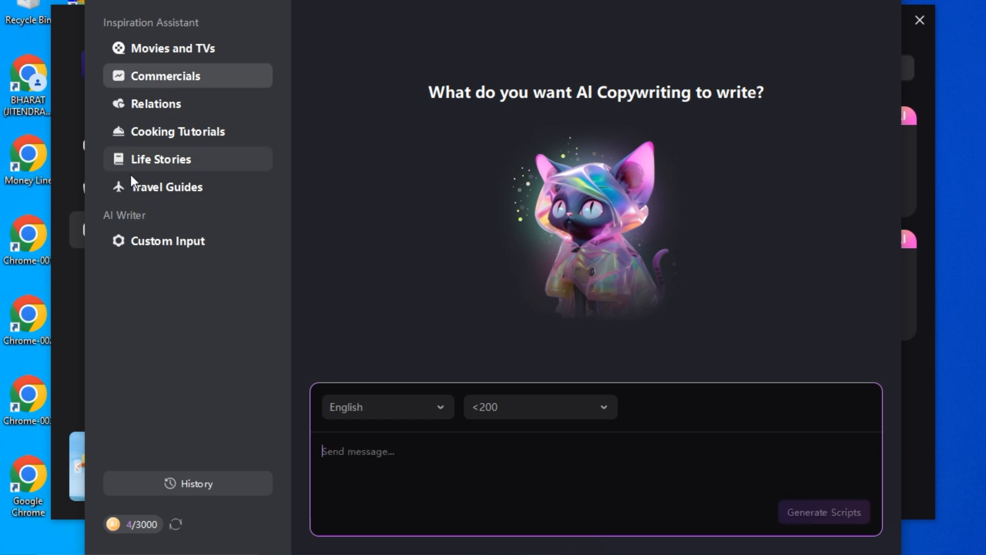
{"action": "left_click", "coordinate": [156, 242]}
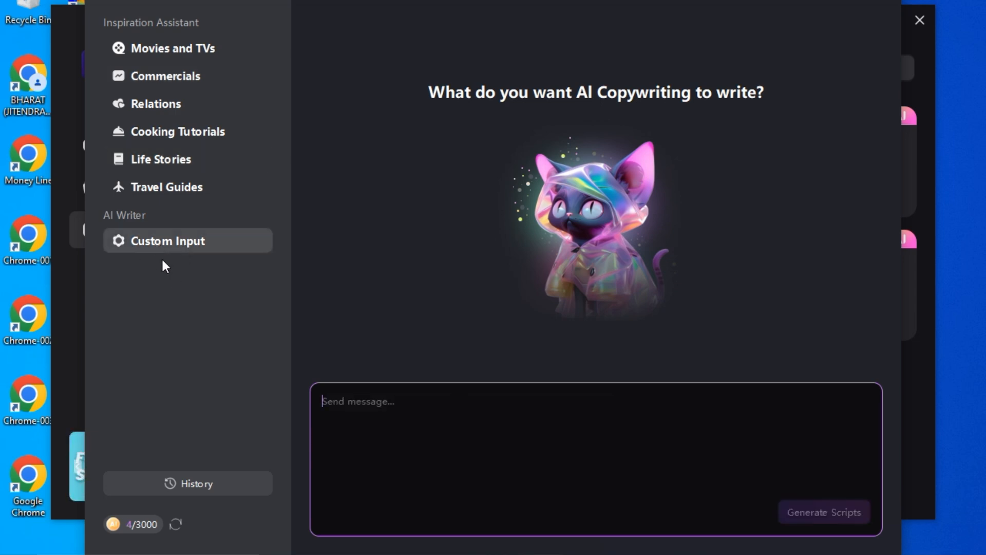
Choose the Relations topic, enter the prompt "a love story" and set the script language to Hindi
{"action": "left_click", "coordinate": [163, 106]}
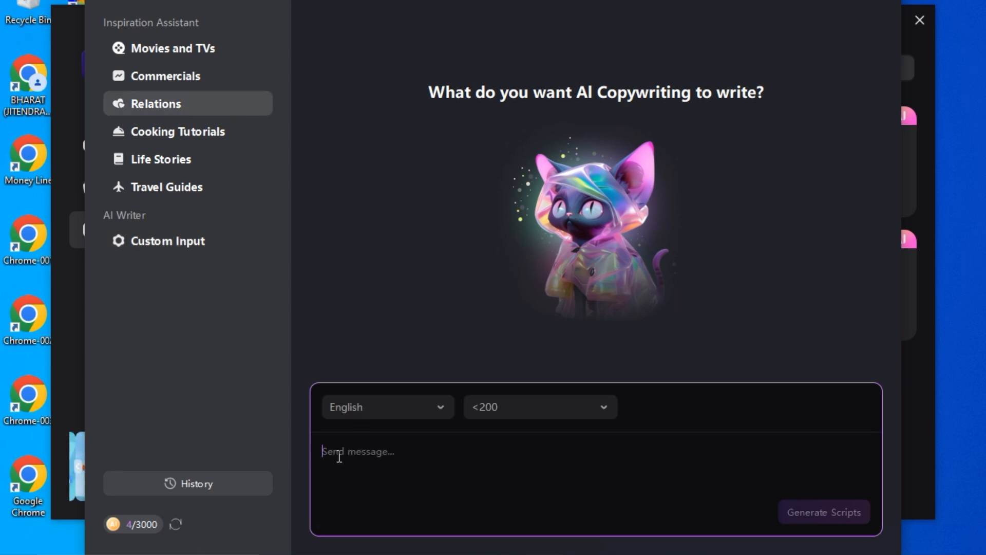
{"action": "type", "text": "a love story"}
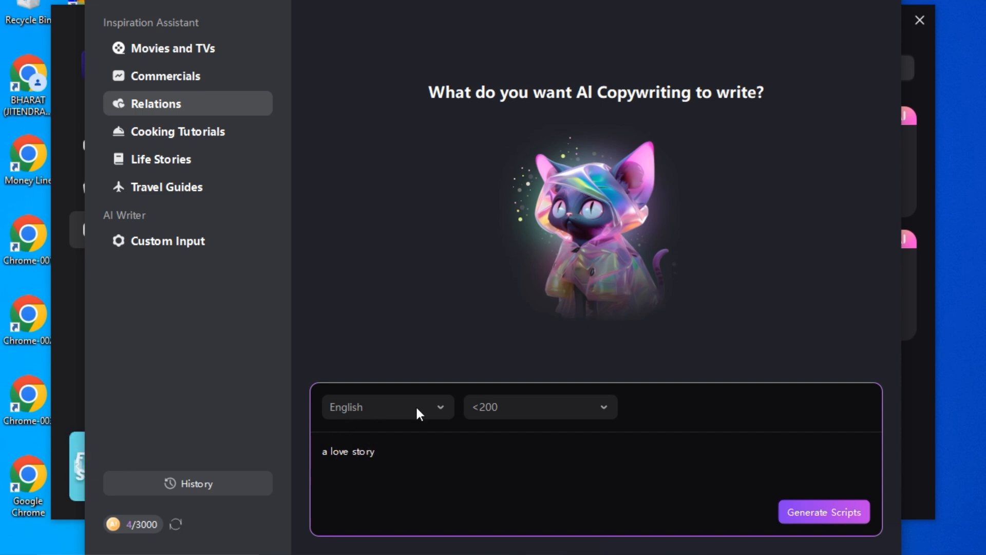
{"action": "left_click", "coordinate": [439, 408]}
{"action": "scroll", "coordinate": [384, 254], "scroll_direction": "down", "scroll_amount": 1}
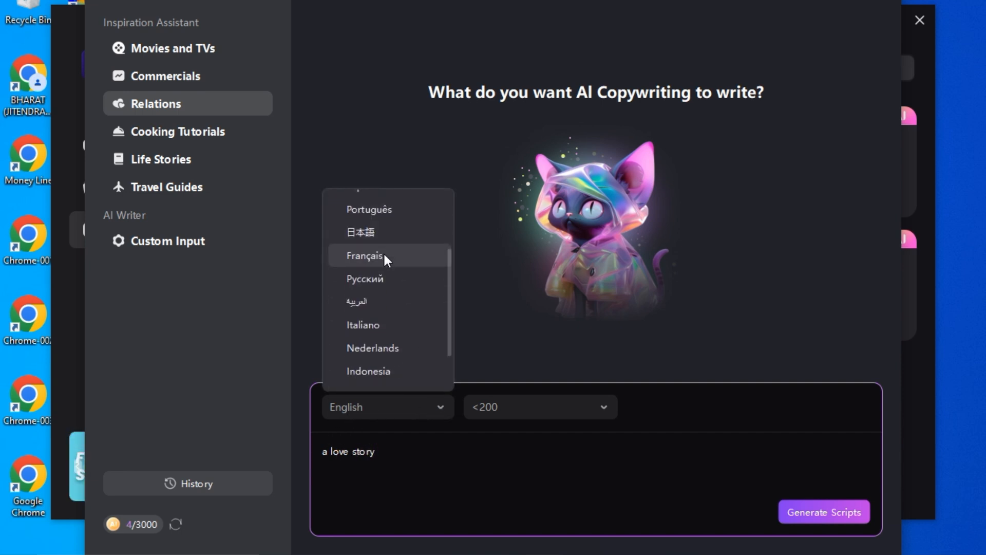
{"action": "scroll", "coordinate": [384, 253], "scroll_direction": "down", "scroll_amount": 2}
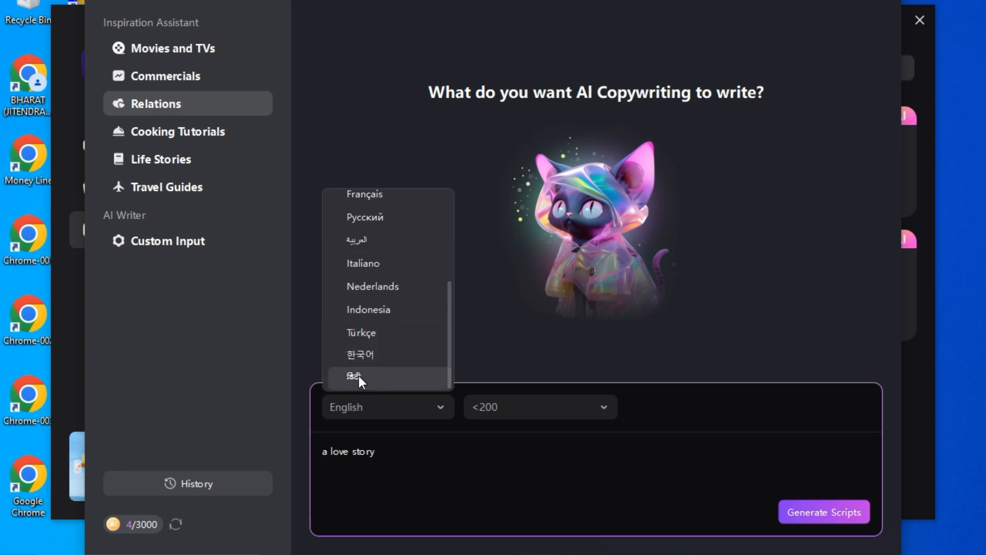
{"action": "left_click", "coordinate": [359, 375]}
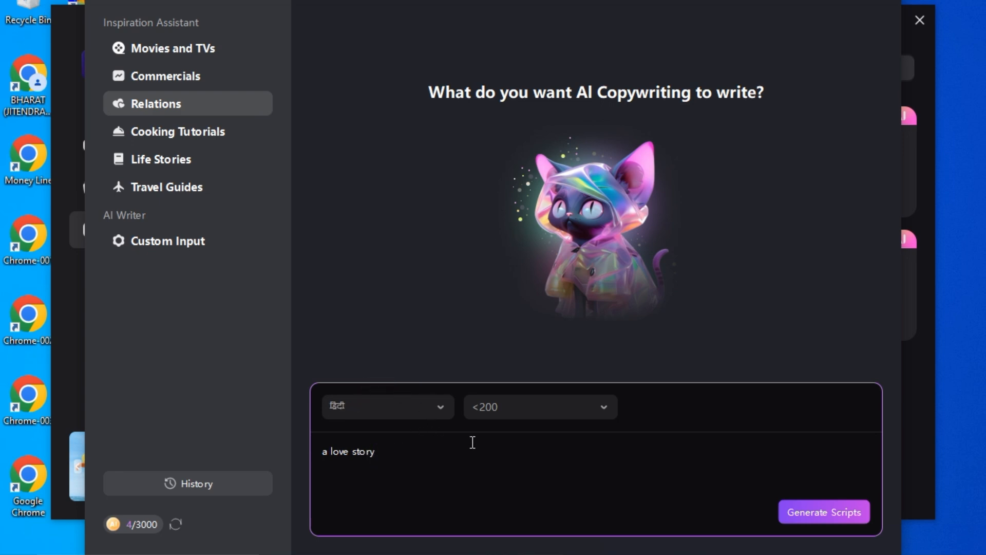
Generate the love story script with the length kept at <200, and close AI Copywriting
{"action": "left_click", "coordinate": [536, 407]}
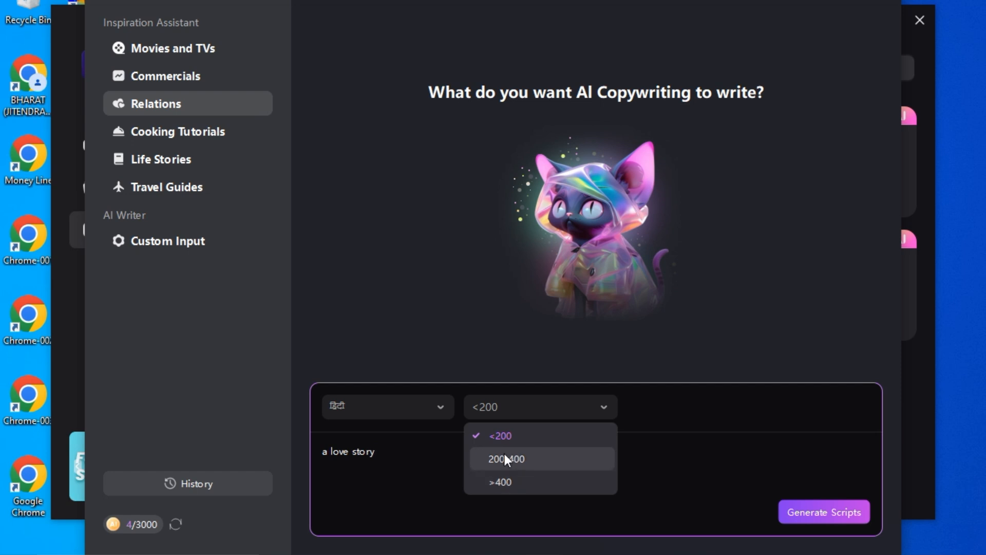
{"action": "left_click", "coordinate": [503, 435]}
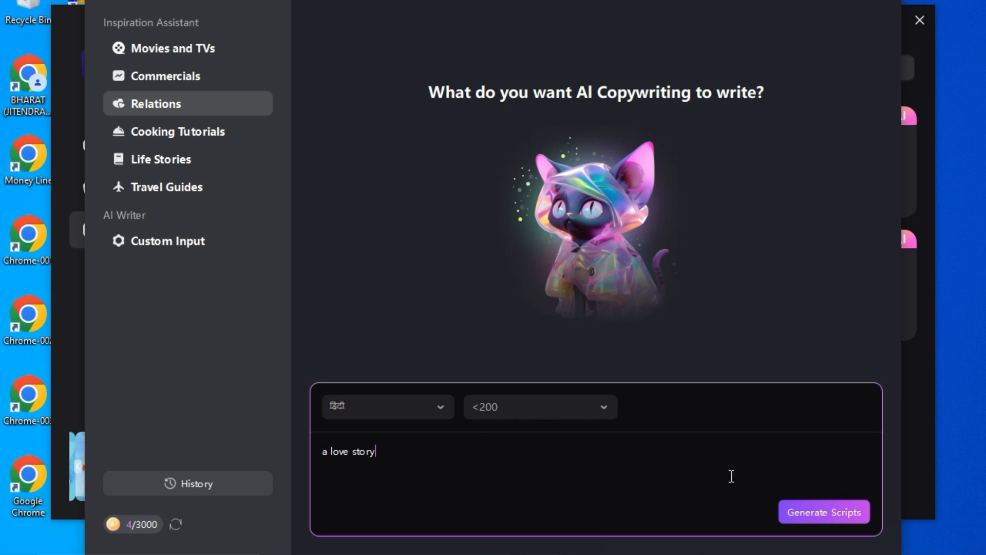
{"action": "left_click", "coordinate": [806, 512]}
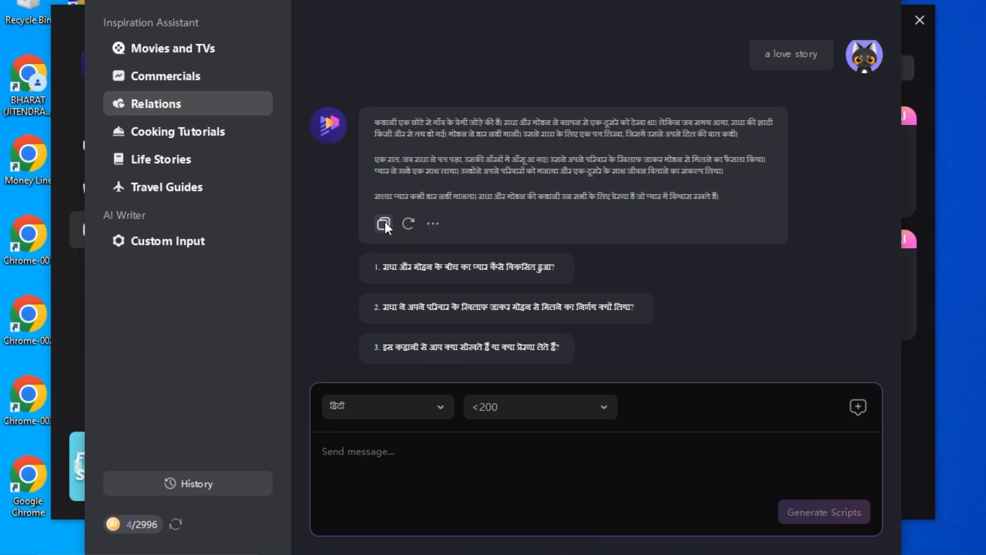
{"action": "left_click", "coordinate": [920, 20]}
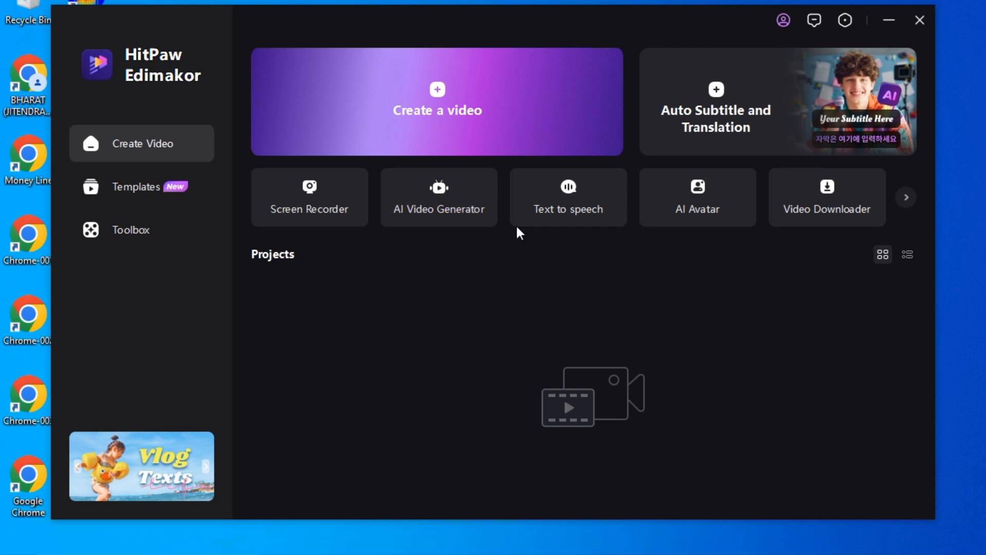
Open the AI Video Generator and start entering a video idea beginning with "a beaut"
{"action": "left_click", "coordinate": [441, 206]}
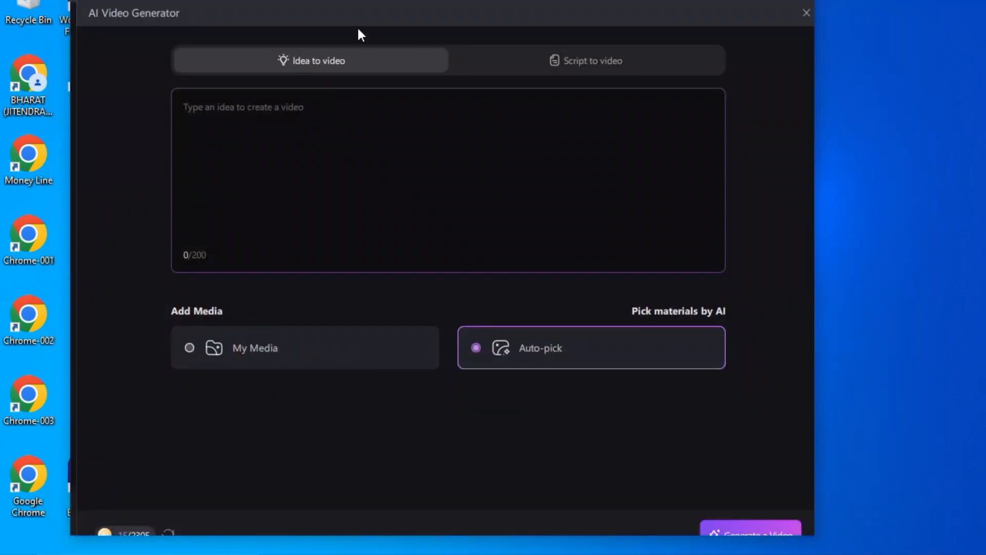
{"action": "left_click", "coordinate": [321, 128]}
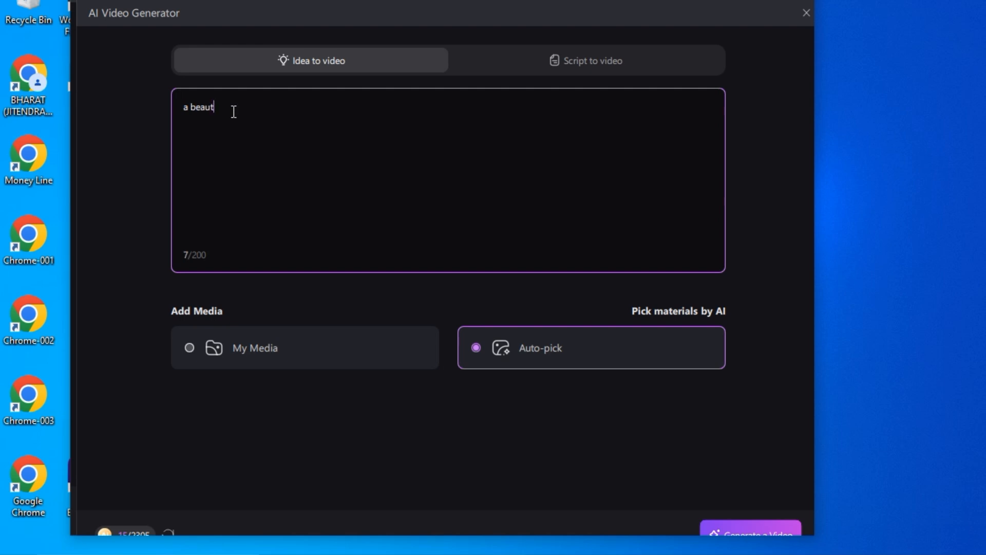
{"action": "type", "text": "dia"}
Switch to Script to video, paste the Hindi love story script and generate a video with Auto-pick materials
{"action": "left_click", "coordinate": [581, 51]}
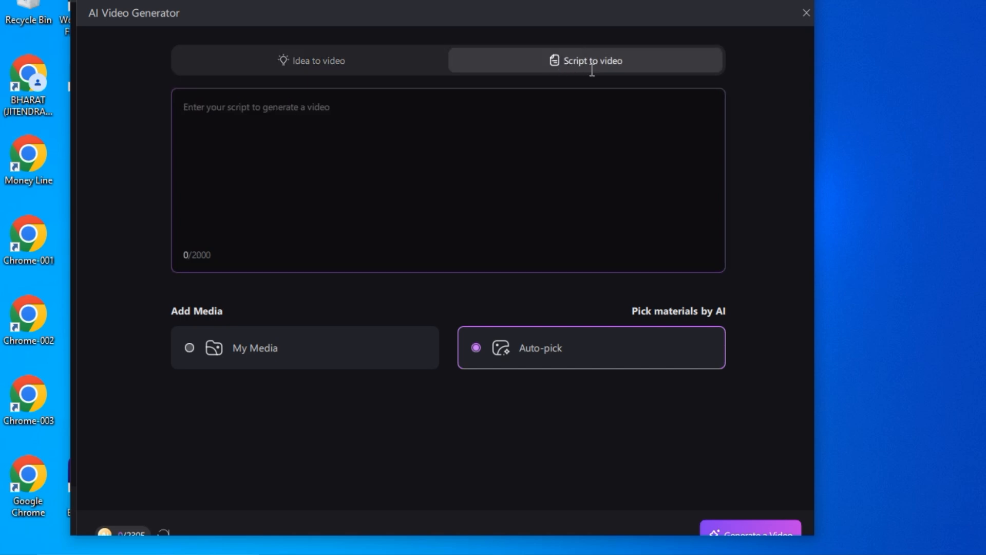
{"action": "type", "text": "कहानी एक छोटे से गाँव के प्रेमी जोड़े की है। राधा और मोहन ने बचपन से एक-दूसरे को देखा था। लेकिन जब समय आया, राधा की शादी किसी और से तय हो गई। मोहन ने हार नहीं मानी। उसने राधा के लिए एक पत्र लिखा, जिसमें उसने अपने दिल की बात कही।  एक रात, जब राधा ने पत्र पढ़ा, उसकी आँखों में आँसू आ गए। उसने अपने परिवार के खिलाफ जाकर मोहन से मिलने का फैसला किया। प्यार ने उन्हें एक साथ लाया। उन्होंने अपने परिवारों को मनाया और एक-दूसरे के साथ जीवन बिताने का संकल्प लिया।  सच्चा प्यार कभी हार नहीं मानता। राधा और मोहन की कहानी उन सभी के लिए प्रेरणा है जो प्यार में विश्वास रखते हैं।"}
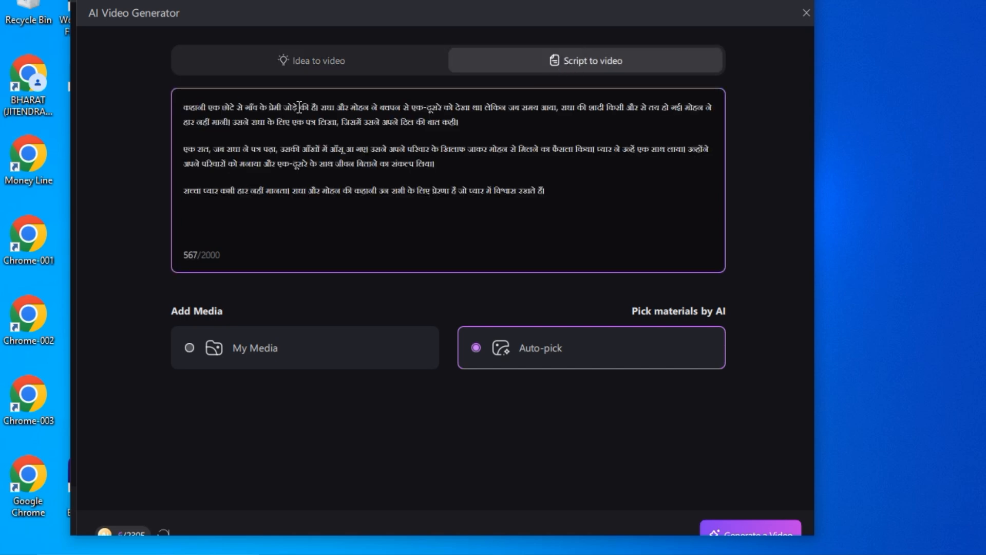
{"action": "left_click", "coordinate": [224, 345]}
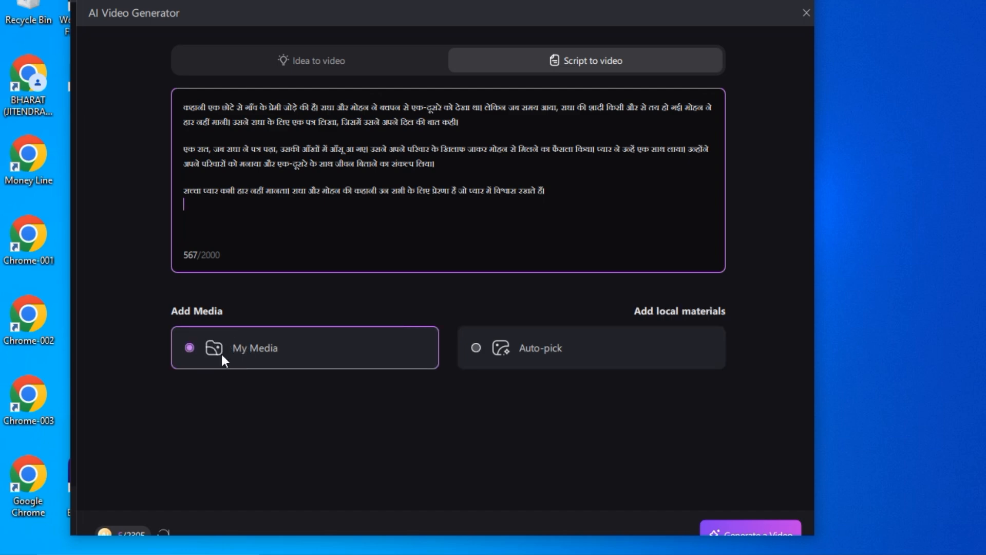
{"action": "left_click", "coordinate": [537, 347]}
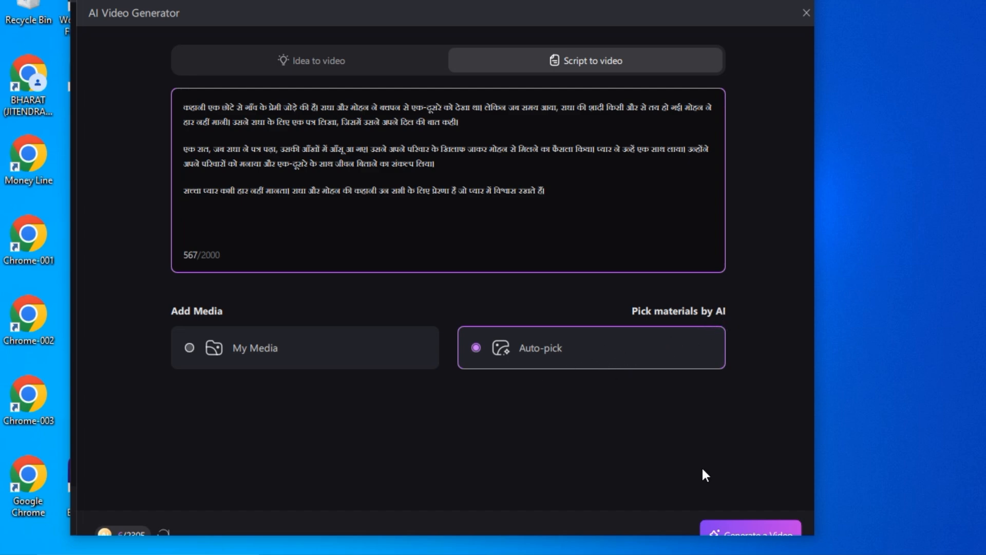
{"action": "left_click", "coordinate": [752, 520]}
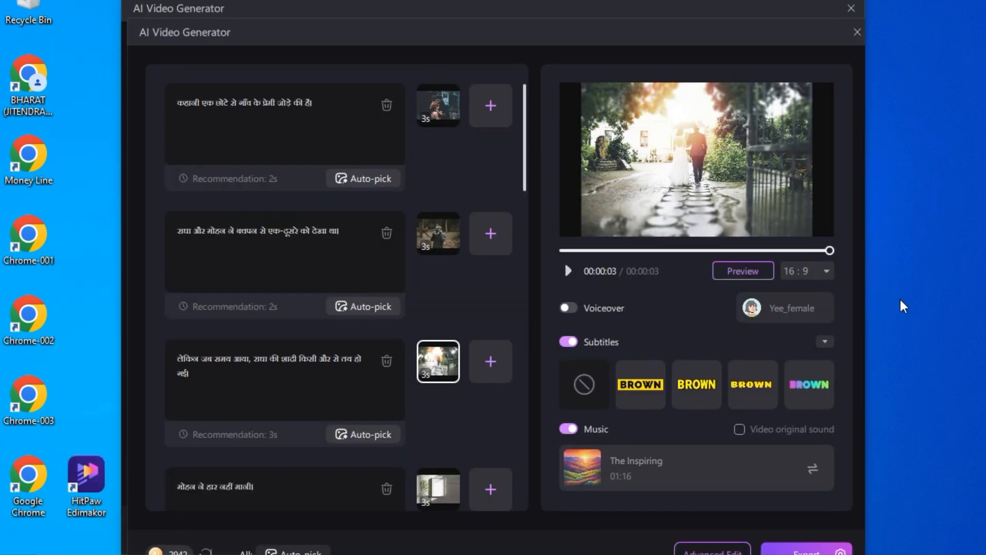
Look through the script's scenes and check the image picked for each one
{"action": "scroll", "coordinate": [469, 238], "scroll_direction": "down", "scroll_amount": 15}
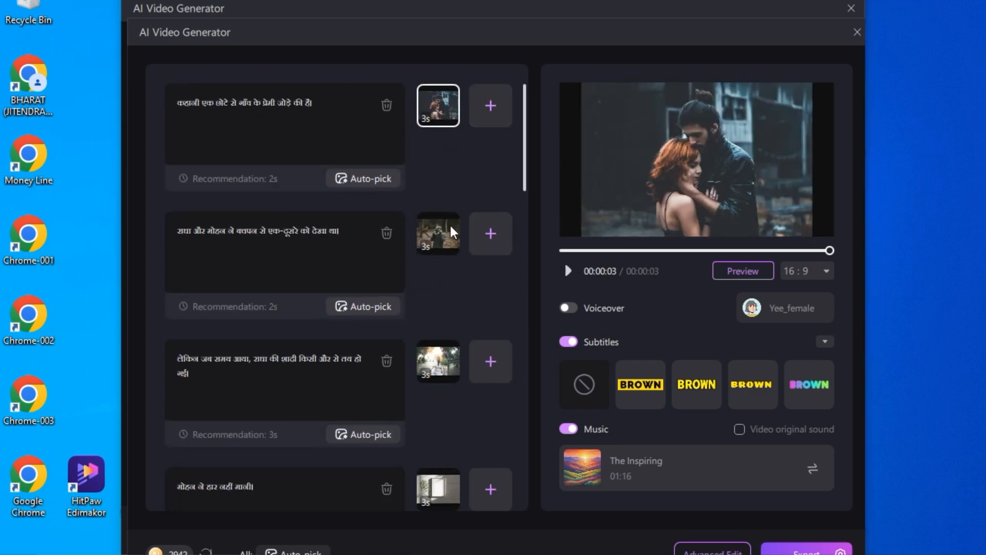
{"action": "scroll", "coordinate": [436, 304], "scroll_direction": "down", "scroll_amount": 1}
{"action": "mouse_move", "coordinate": [430, 437]}
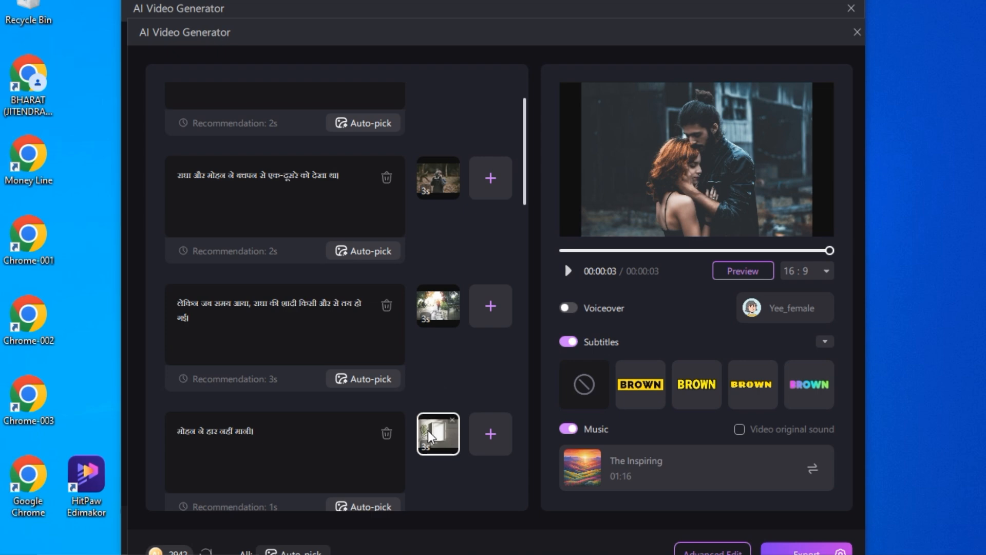
{"action": "scroll", "coordinate": [430, 434], "scroll_direction": "down", "scroll_amount": 1}
{"action": "scroll", "coordinate": [429, 434], "scroll_direction": "up", "scroll_amount": 2}
{"action": "mouse_move", "coordinate": [431, 122]}
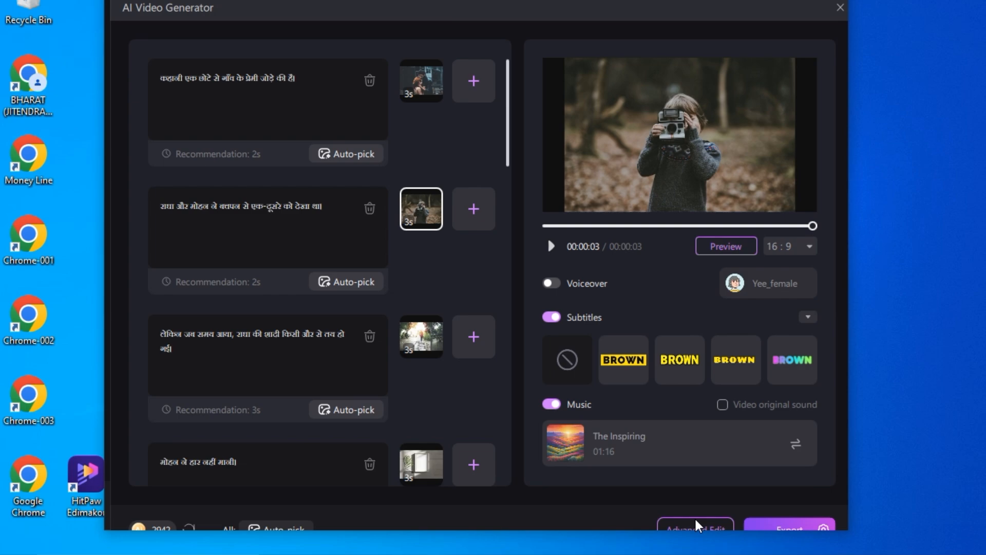
Open the generated video in Advanced Edit and apply a yellow text style to all subtitles
{"action": "left_click", "coordinate": [717, 516]}
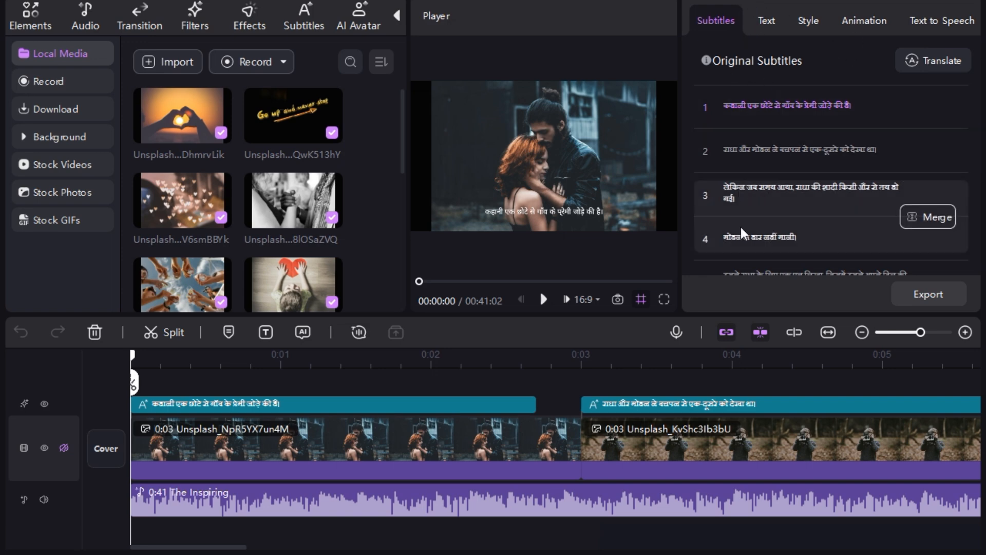
{"action": "left_click", "coordinate": [767, 23]}
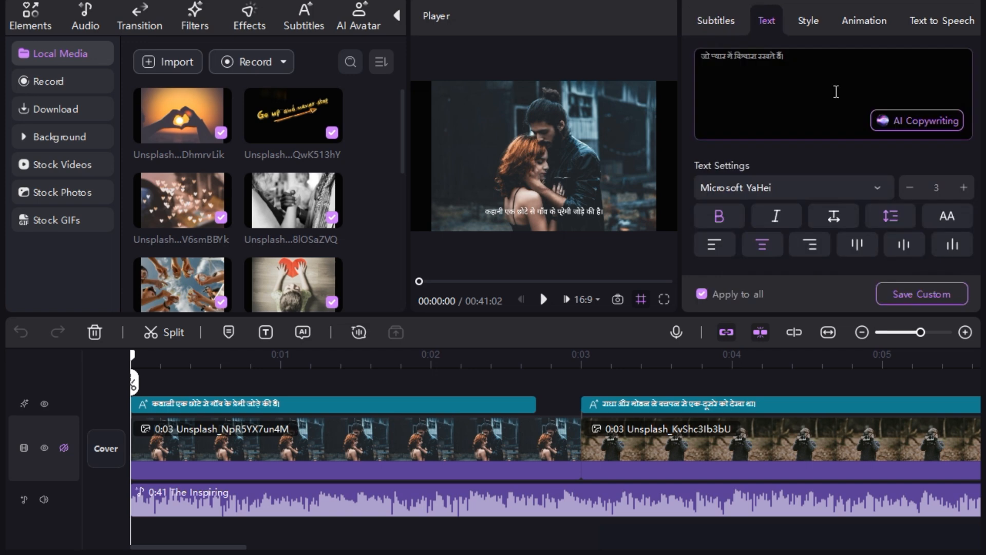
{"action": "left_click", "coordinate": [807, 21]}
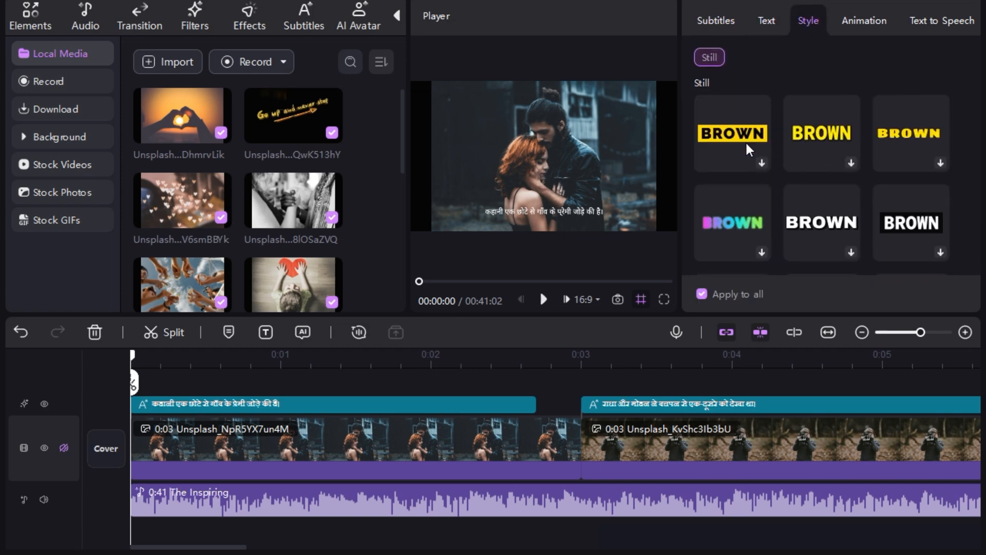
Try out entrance animations such as Typing on the subtitles
{"action": "left_click", "coordinate": [841, 26]}
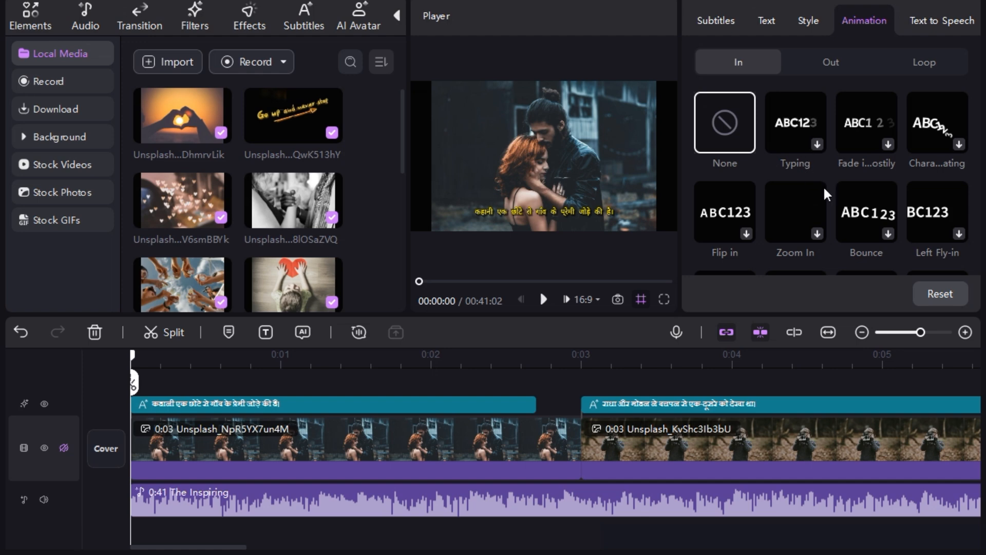
{"action": "left_click", "coordinate": [795, 127]}
{"action": "left_click", "coordinate": [862, 123]}
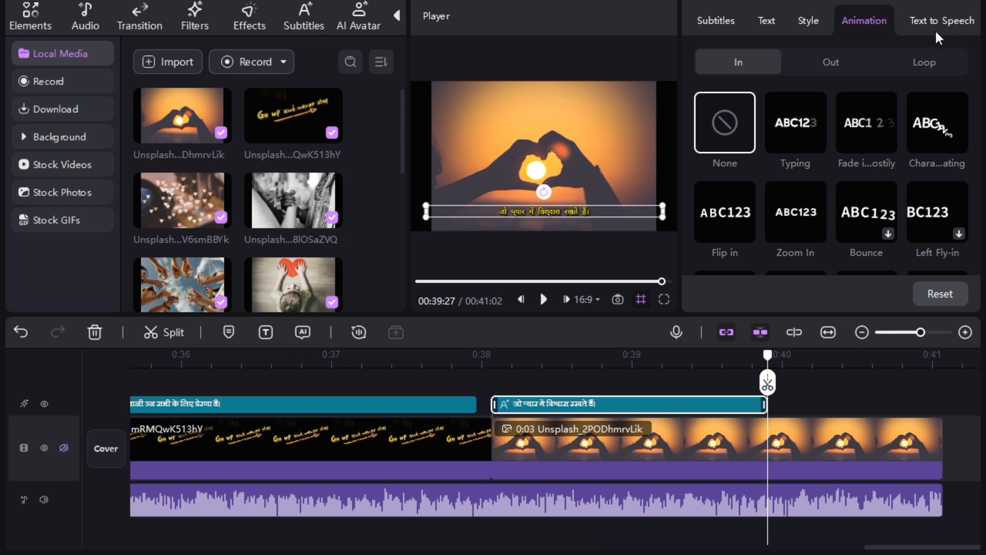
Open the subtitle's Text to Speech voice library and set the voice language to Hindi
{"action": "left_click", "coordinate": [935, 20]}
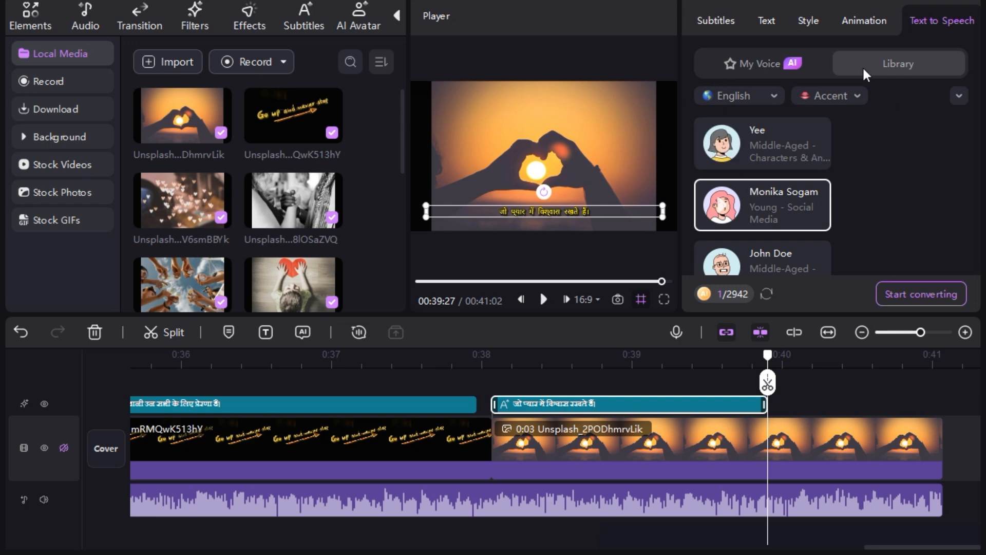
{"action": "left_click", "coordinate": [774, 97]}
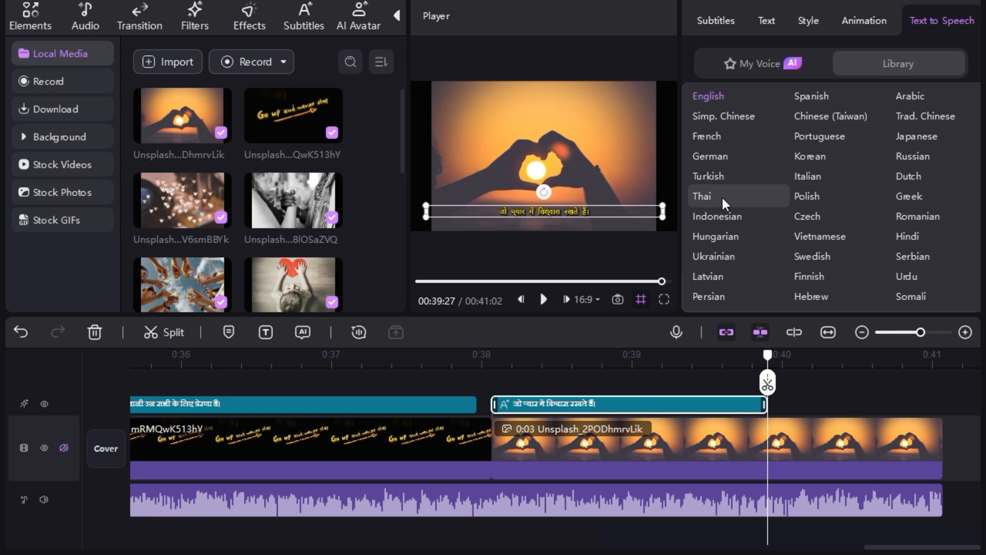
{"action": "scroll", "coordinate": [723, 196], "scroll_direction": "down", "scroll_amount": 1}
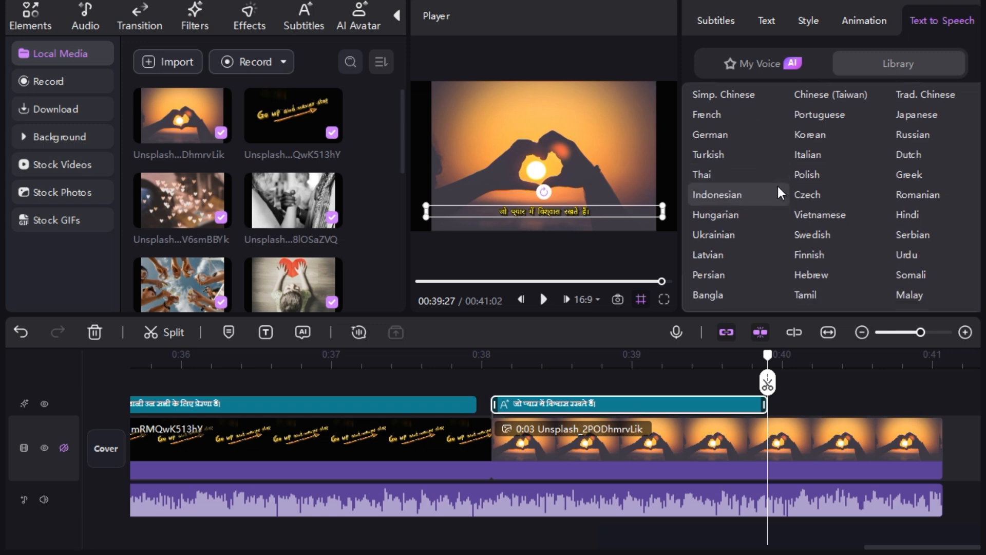
{"action": "scroll", "coordinate": [775, 198], "scroll_direction": "down", "scroll_amount": 2}
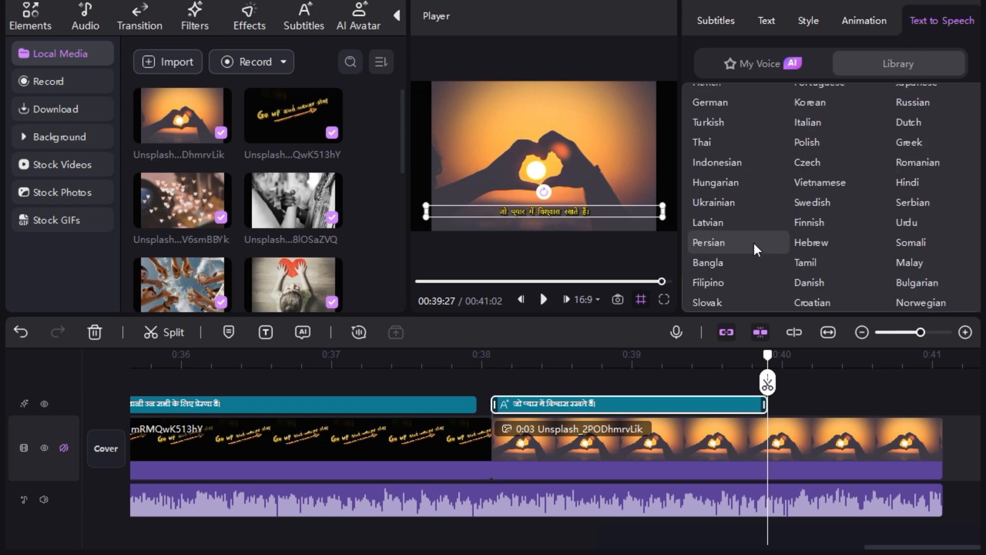
{"action": "left_click", "coordinate": [908, 183]}
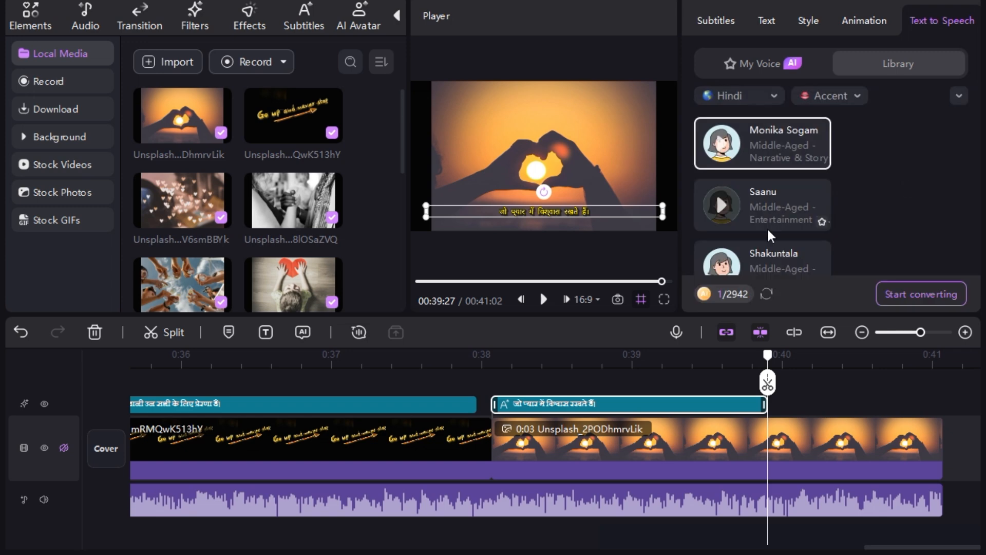
Browse the Hindi voices available in the text-to-speech library
{"action": "scroll", "coordinate": [767, 231], "scroll_direction": "down", "scroll_amount": 2}
{"action": "scroll", "coordinate": [769, 231], "scroll_direction": "down", "scroll_amount": 3}
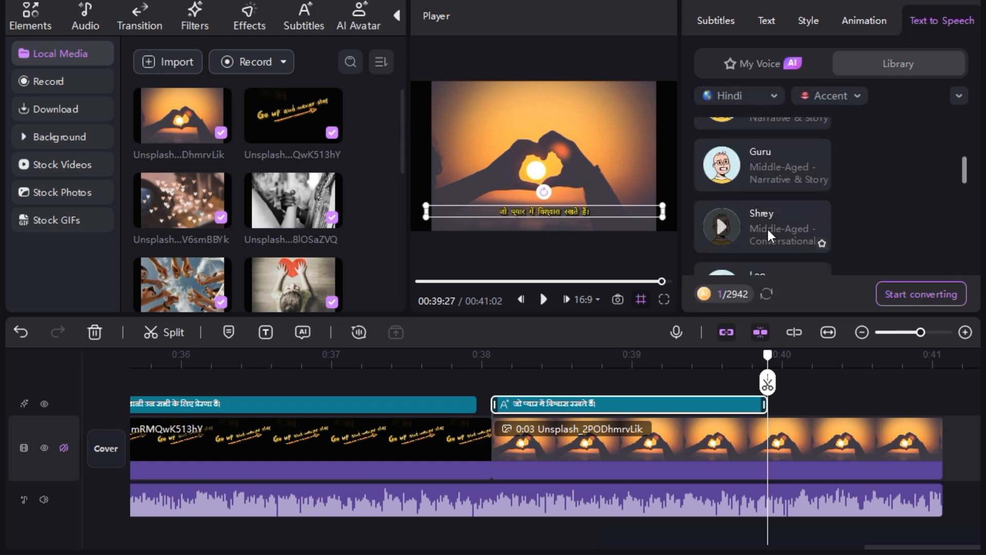
{"action": "scroll", "coordinate": [769, 233], "scroll_direction": "down", "scroll_amount": 3}
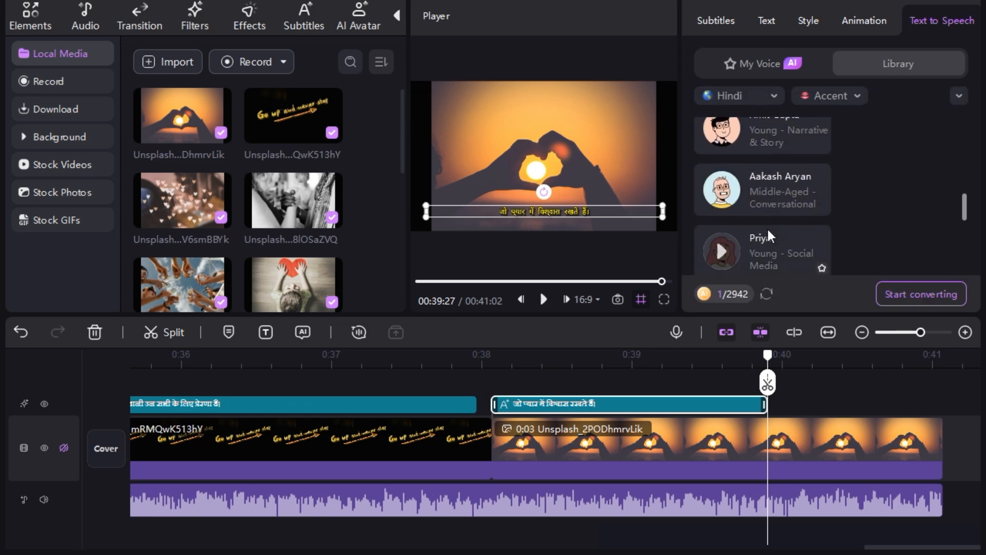
{"action": "scroll", "coordinate": [767, 227], "scroll_direction": "down", "scroll_amount": 1}
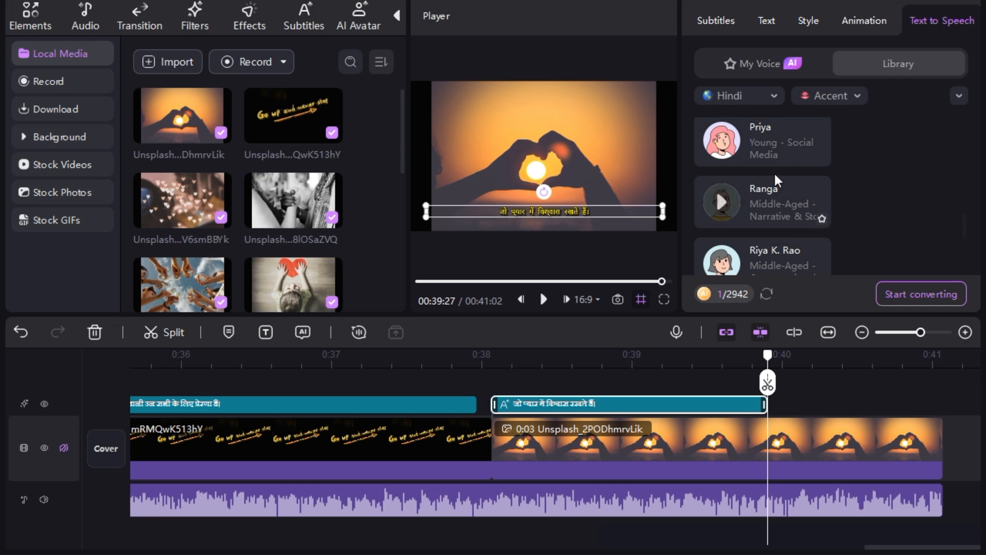
{"action": "scroll", "coordinate": [764, 171], "scroll_direction": "up", "scroll_amount": 7}
{"action": "scroll", "coordinate": [763, 171], "scroll_direction": "down", "scroll_amount": 6}
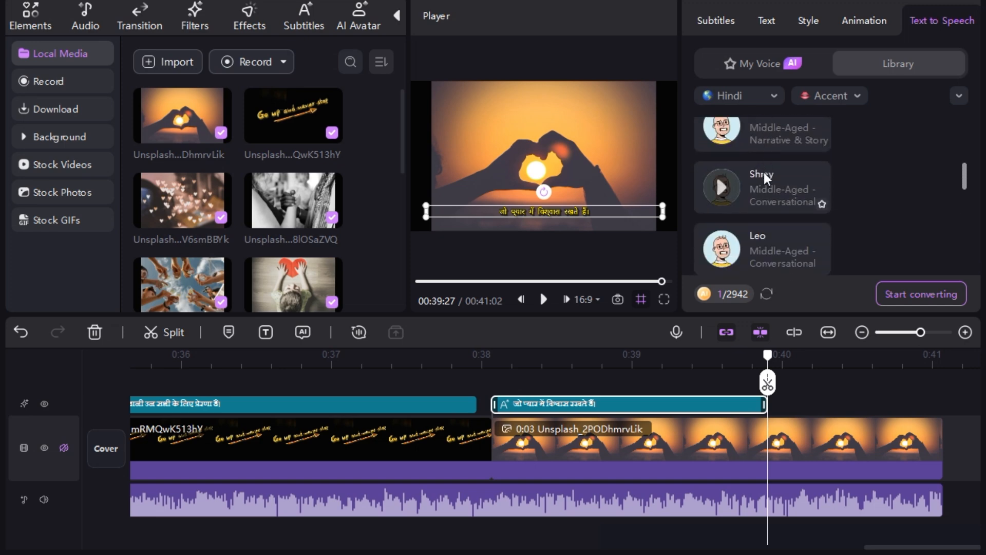
{"action": "scroll", "coordinate": [763, 172], "scroll_direction": "up", "scroll_amount": 8}
Sample the first few Hindi female voices and select the Kanika voice for the narration
{"action": "left_click", "coordinate": [735, 153]}
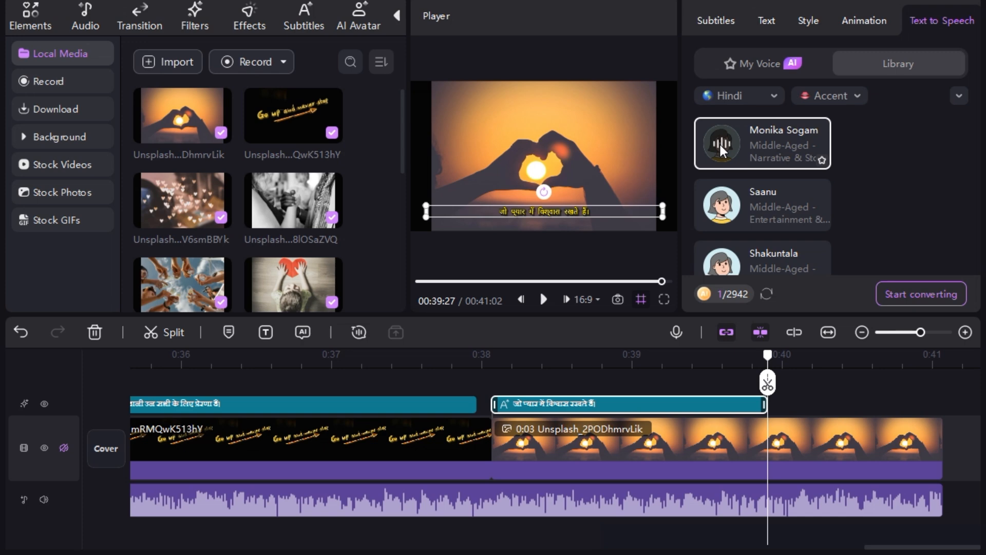
{"action": "left_click", "coordinate": [724, 205]}
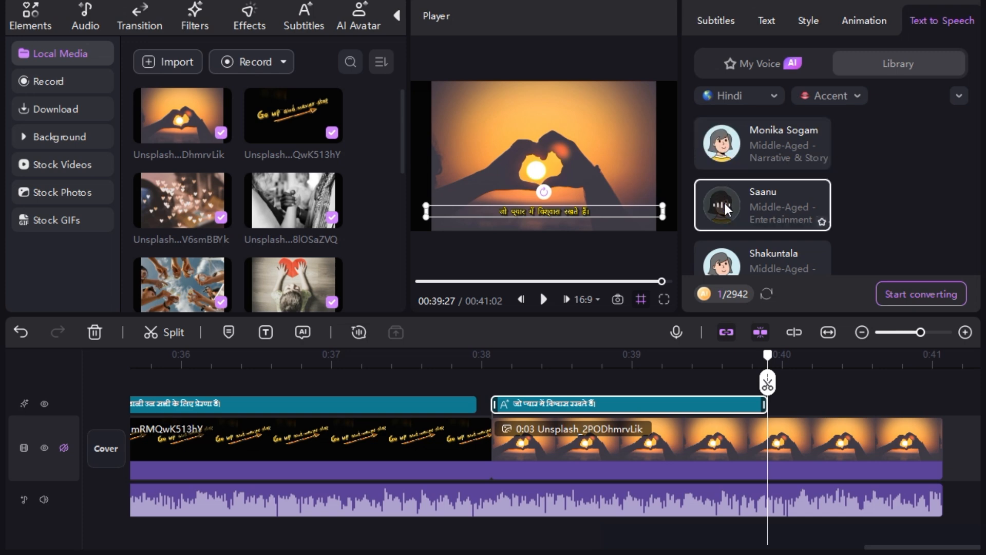
{"action": "scroll", "coordinate": [724, 205], "scroll_direction": "down", "scroll_amount": 1}
{"action": "left_click", "coordinate": [723, 207]}
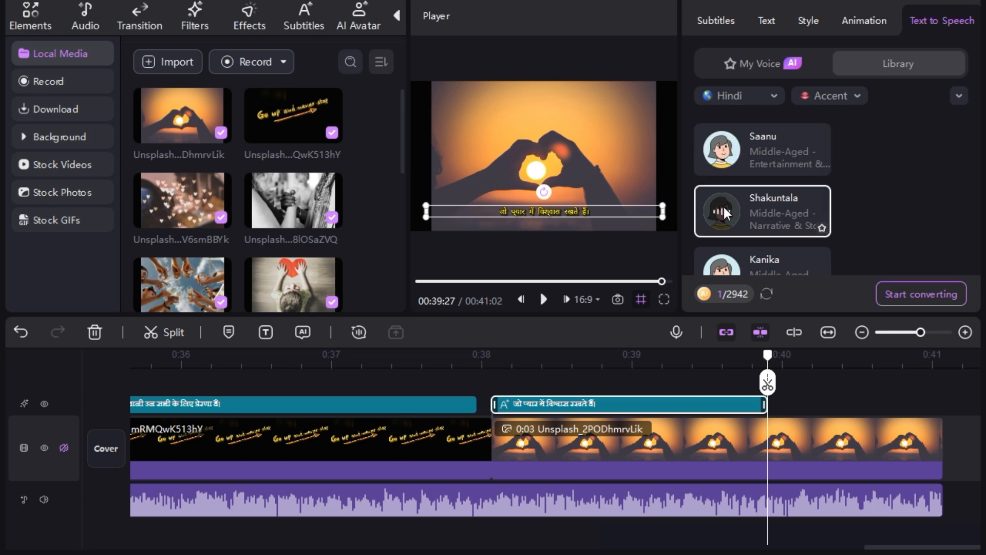
{"action": "scroll", "coordinate": [723, 208], "scroll_direction": "down", "scroll_amount": 1}
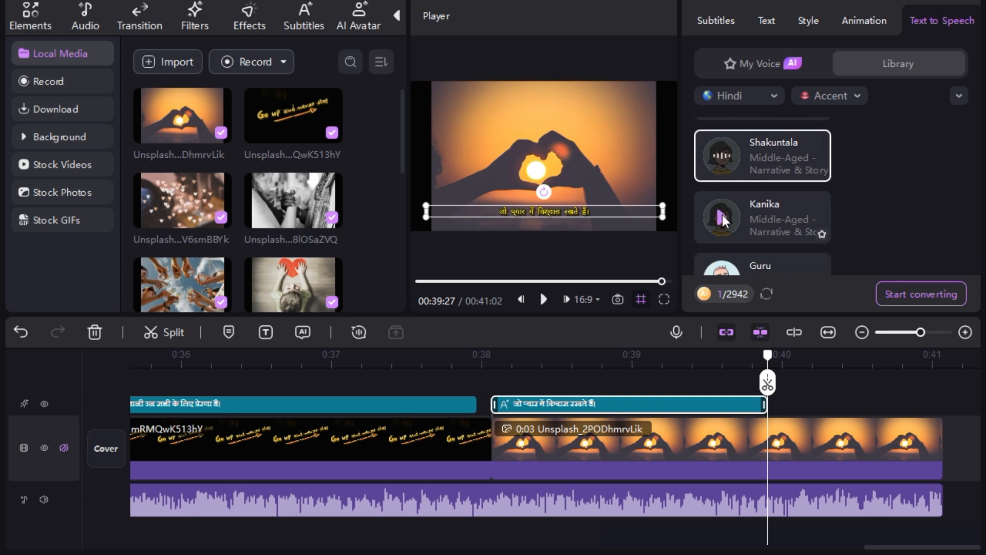
{"action": "left_click", "coordinate": [722, 215]}
{"action": "scroll", "coordinate": [722, 215], "scroll_direction": "down", "scroll_amount": 1}
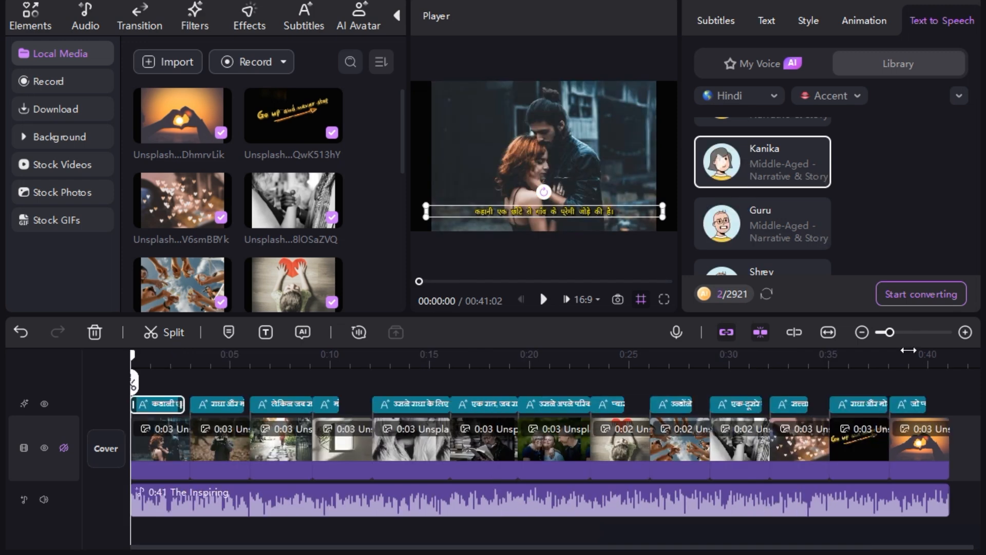
Convert all subtitle clips on the timeline to speech and play back the first part of the narrated video
{"action": "left_click_drag", "start_coordinate": [941, 403], "coordinate": [159, 410]}
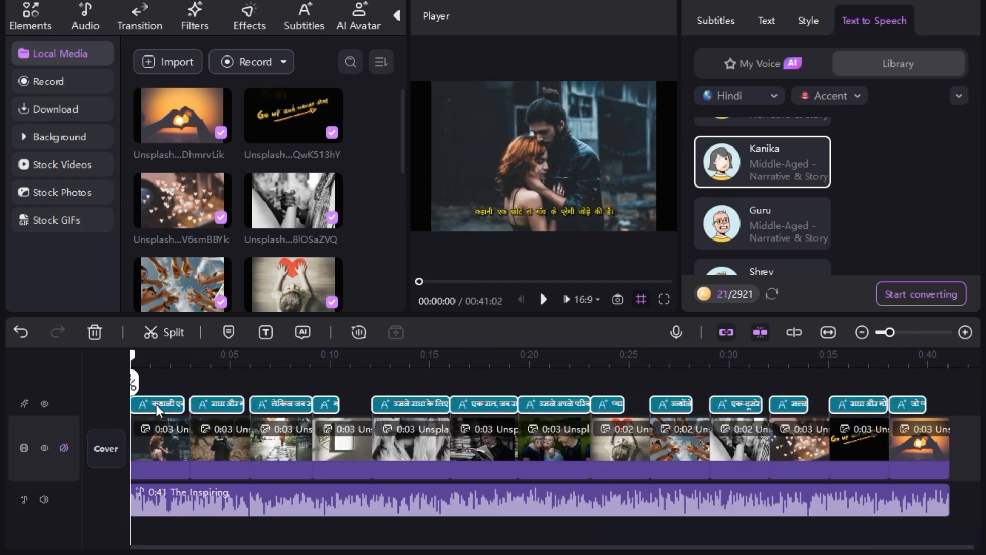
{"action": "left_click", "coordinate": [914, 295]}
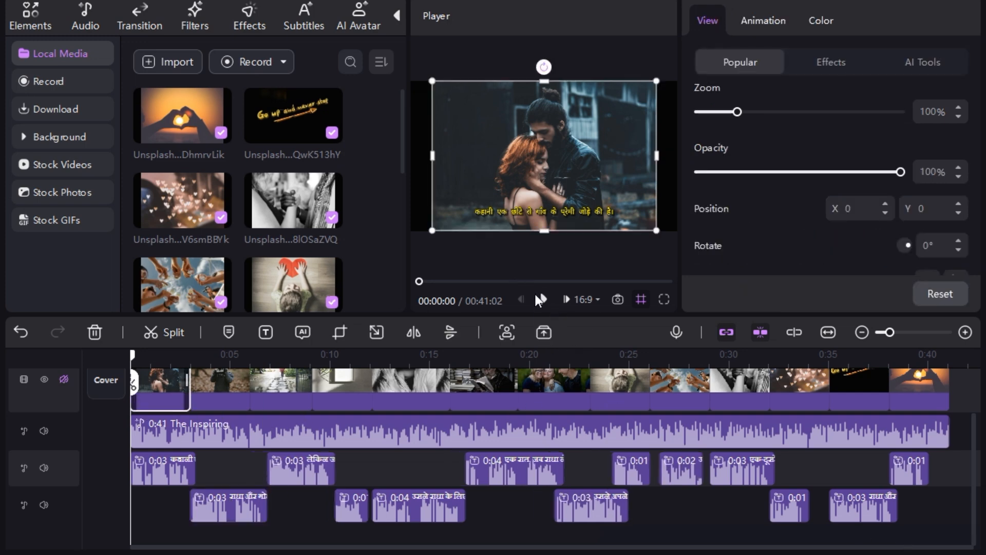
{"action": "left_click", "coordinate": [544, 300]}
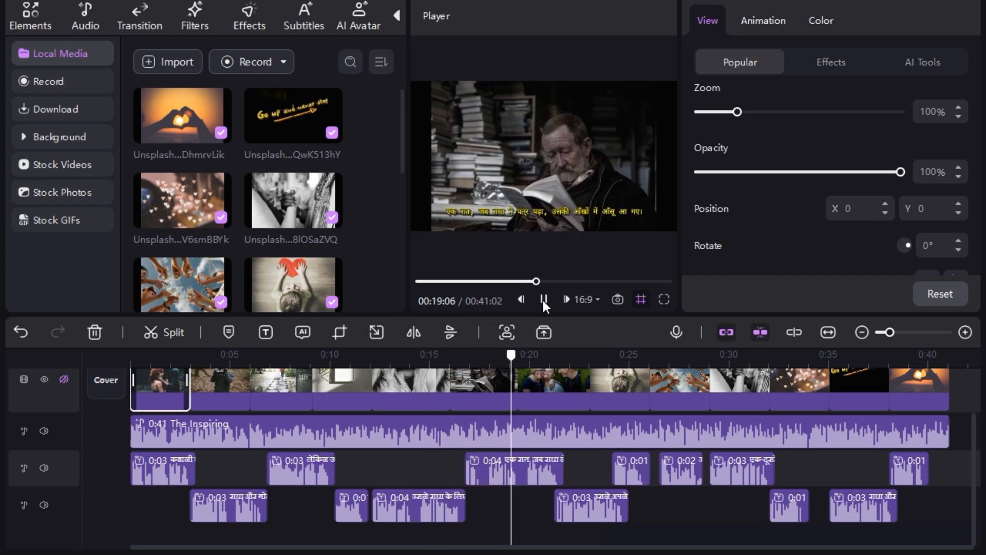
{"action": "left_click", "coordinate": [543, 301]}
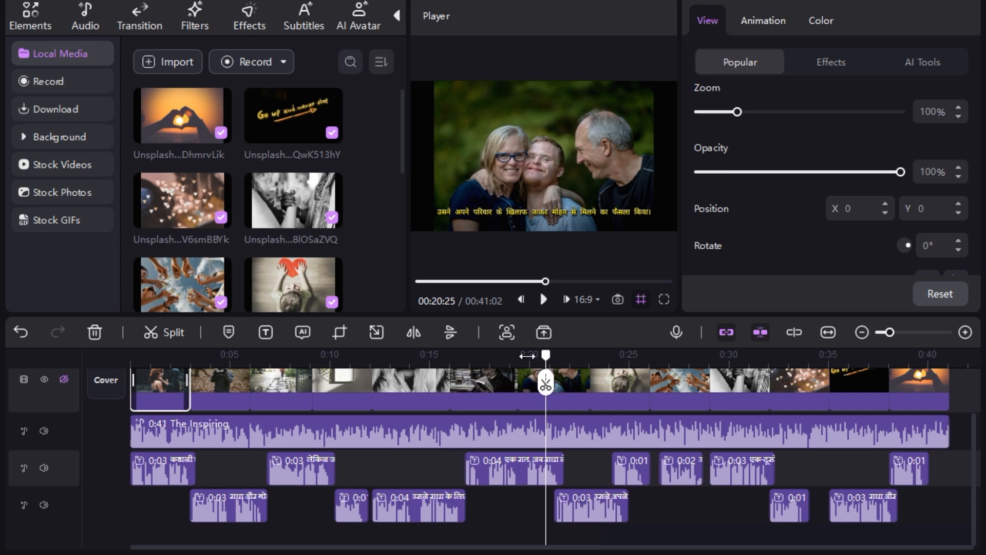
Select the clip of the man reading at about 17 seconds and search the stock photos for "girl reading"
{"action": "left_click_drag", "start_coordinate": [545, 354], "coordinate": [487, 354]}
{"action": "left_click", "coordinate": [534, 400]}
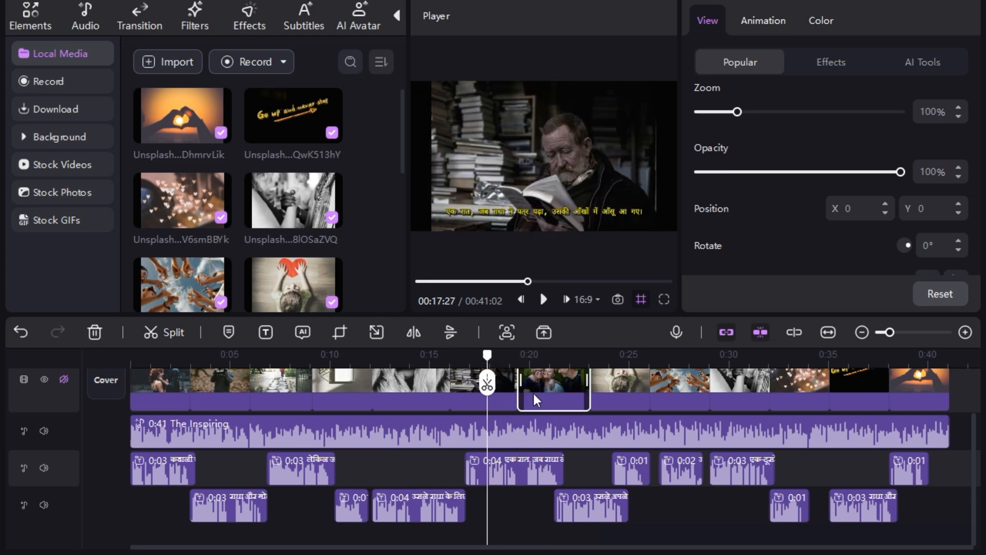
{"action": "left_click", "coordinate": [470, 390]}
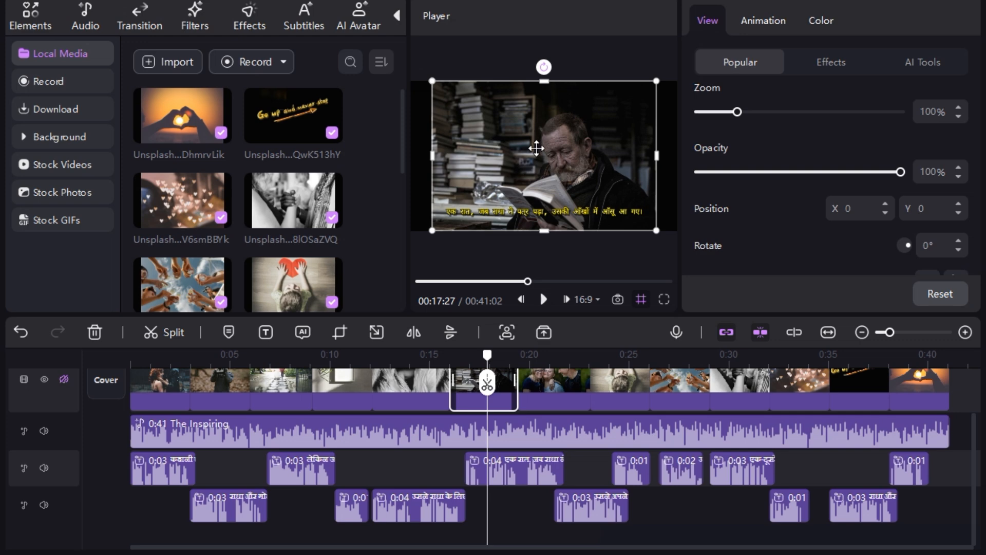
{"action": "left_click", "coordinate": [75, 194]}
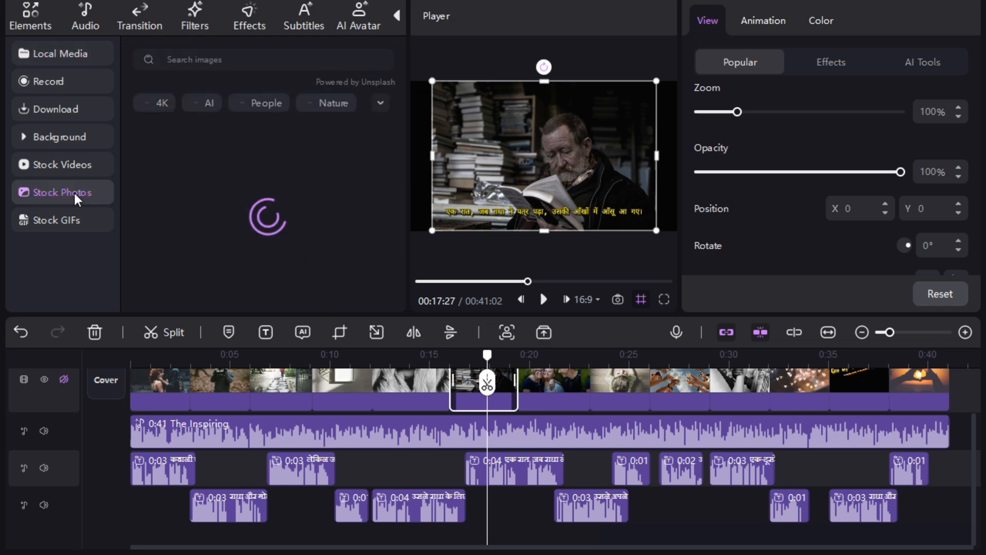
{"action": "left_click", "coordinate": [200, 61]}
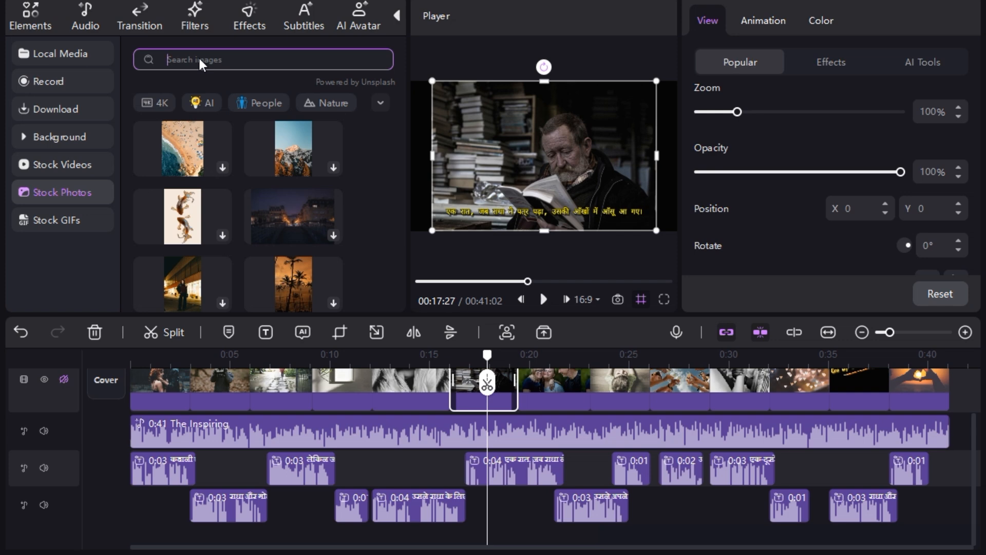
{"action": "type", "text": "girl reading"}
{"action": "key", "text": "Return"}
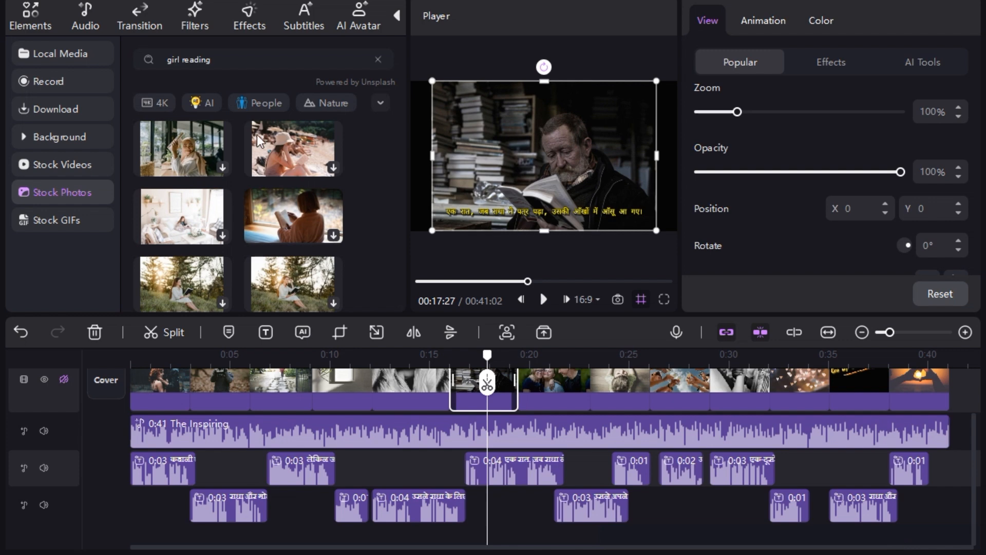
Replace the clip of the man reading with the stock photo of a woman in a brown sweater holding a book
{"action": "scroll", "coordinate": [239, 168], "scroll_direction": "down", "scroll_amount": 5}
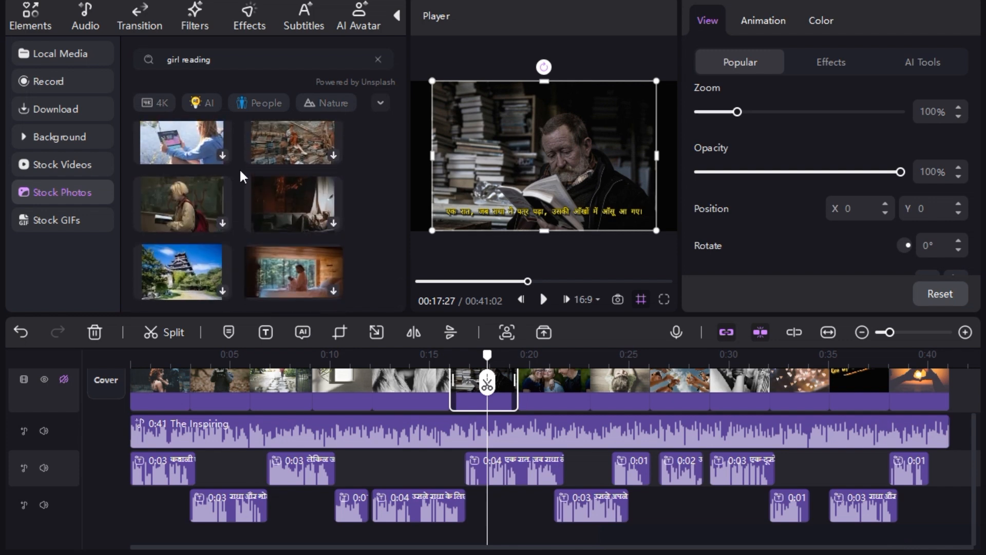
{"action": "scroll", "coordinate": [261, 221], "scroll_direction": "up", "scroll_amount": 5}
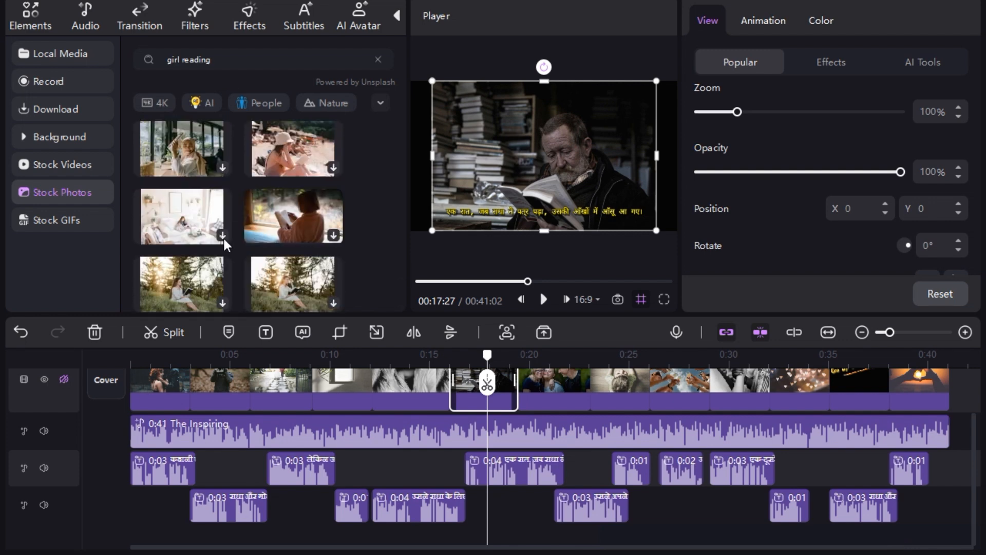
{"action": "left_click", "coordinate": [295, 213]}
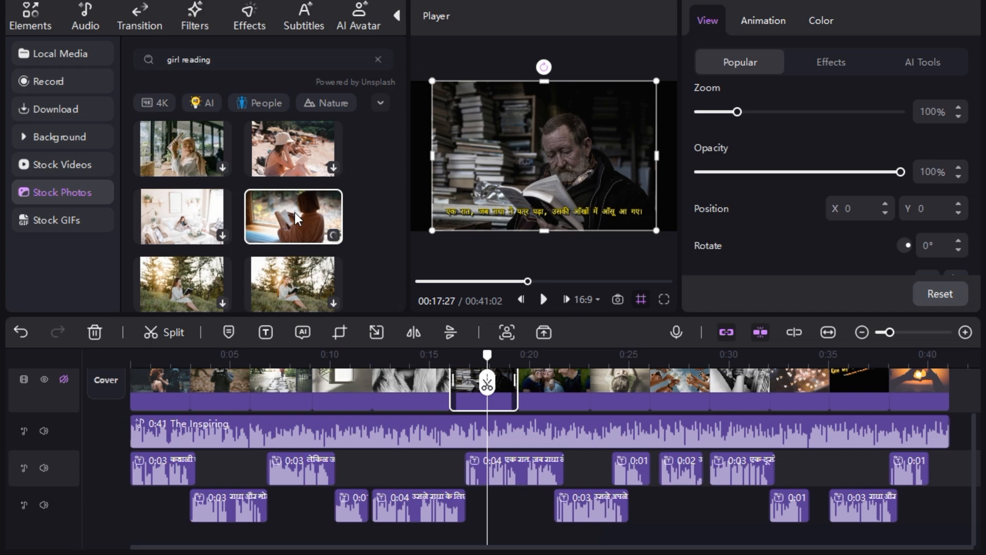
{"action": "left_click_drag", "start_coordinate": [296, 218], "coordinate": [495, 384]}
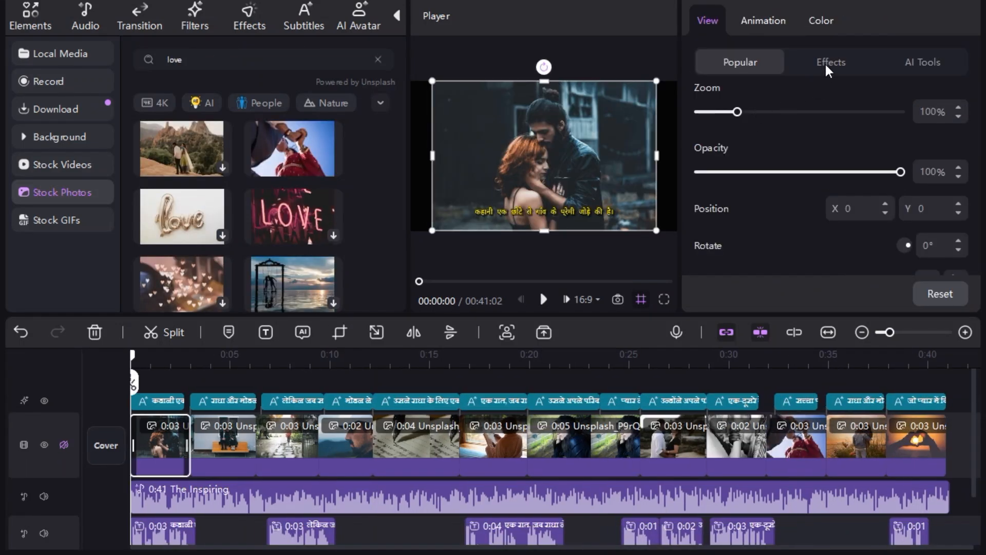
Look over the first clip's effects and entrance animations, and browse the sticker, music, transition, filter and video effect libraries
{"action": "left_click", "coordinate": [827, 67]}
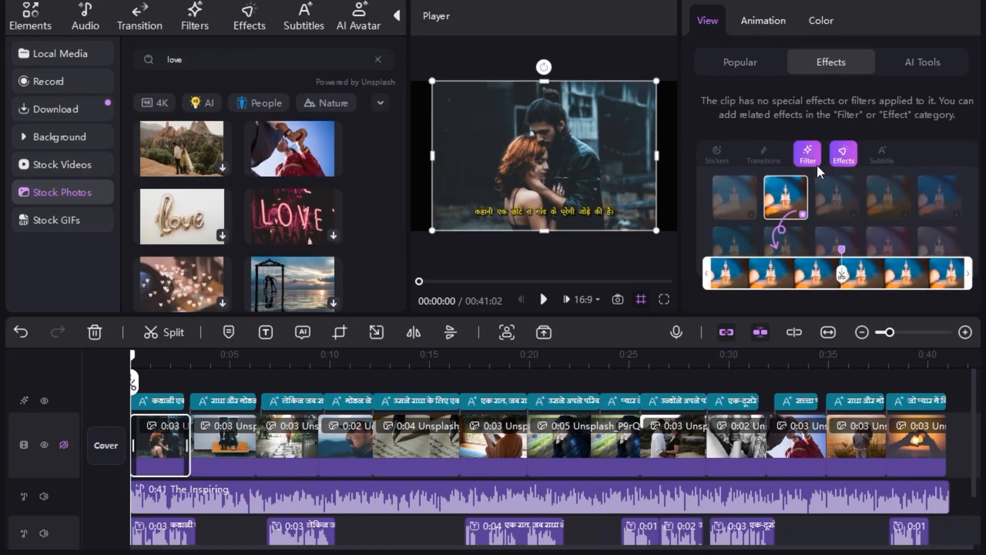
{"action": "left_click", "coordinate": [775, 16]}
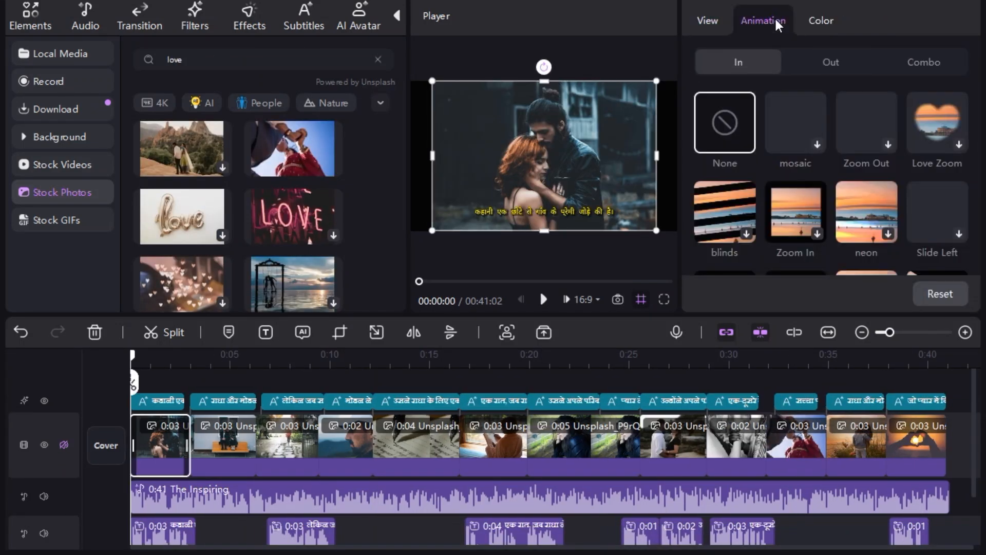
{"action": "left_click", "coordinate": [42, 29]}
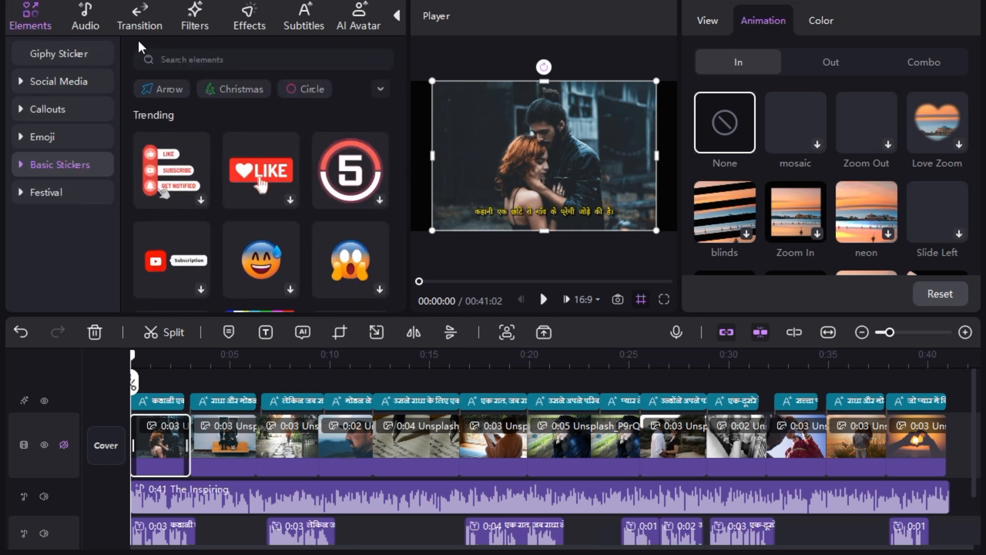
{"action": "left_click", "coordinate": [95, 23]}
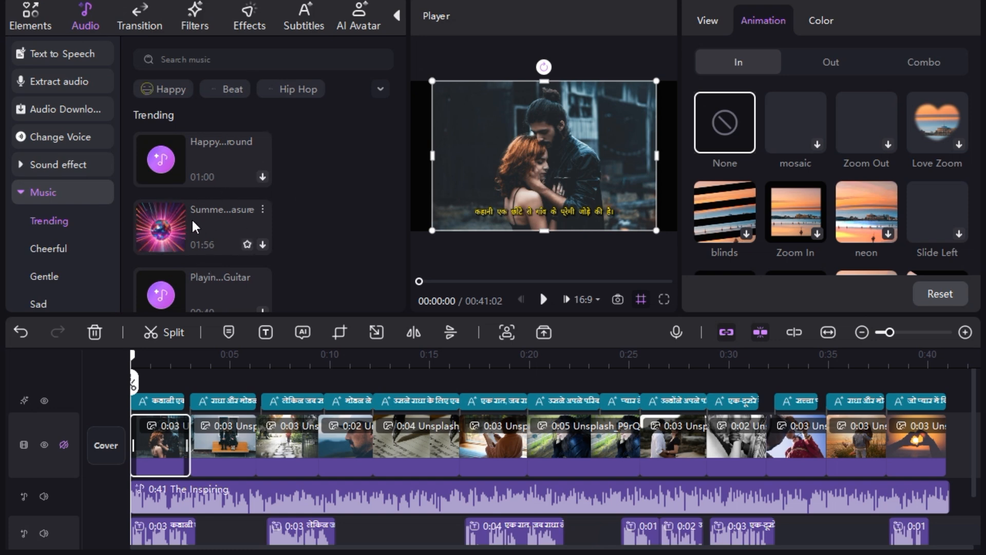
{"action": "left_click", "coordinate": [137, 30]}
{"action": "left_click", "coordinate": [194, 23]}
{"action": "left_click", "coordinate": [247, 21]}
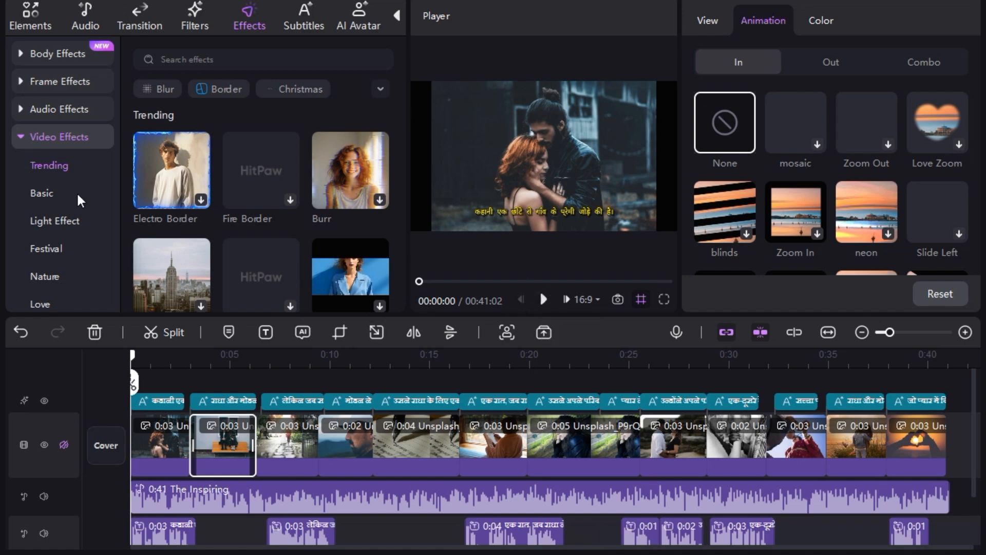
Revisit the social media stickers and the transition, filter, effect and subtitle libraries to review what can be added
{"action": "left_click", "coordinate": [35, 23]}
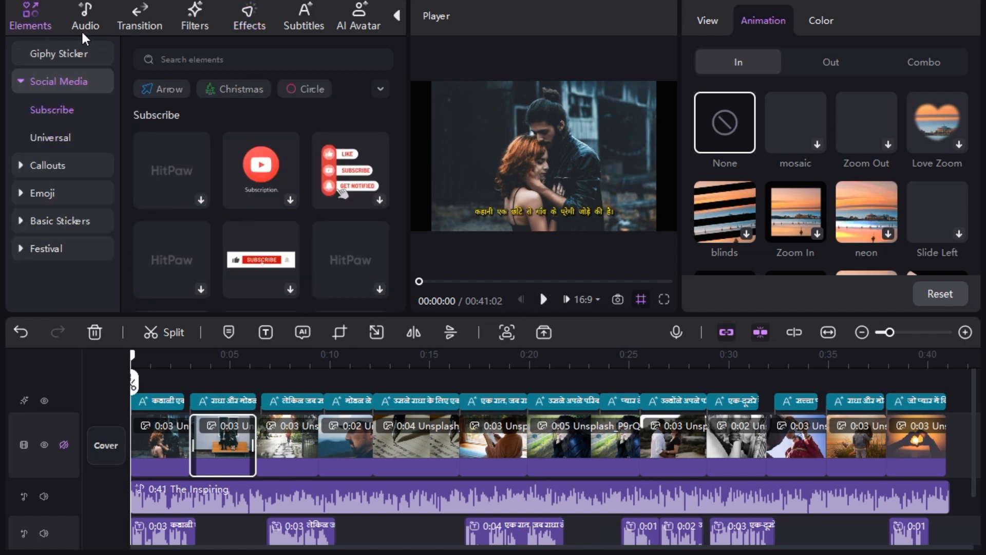
{"action": "left_click", "coordinate": [139, 23]}
{"action": "left_click", "coordinate": [194, 24]}
{"action": "left_click", "coordinate": [232, 25]}
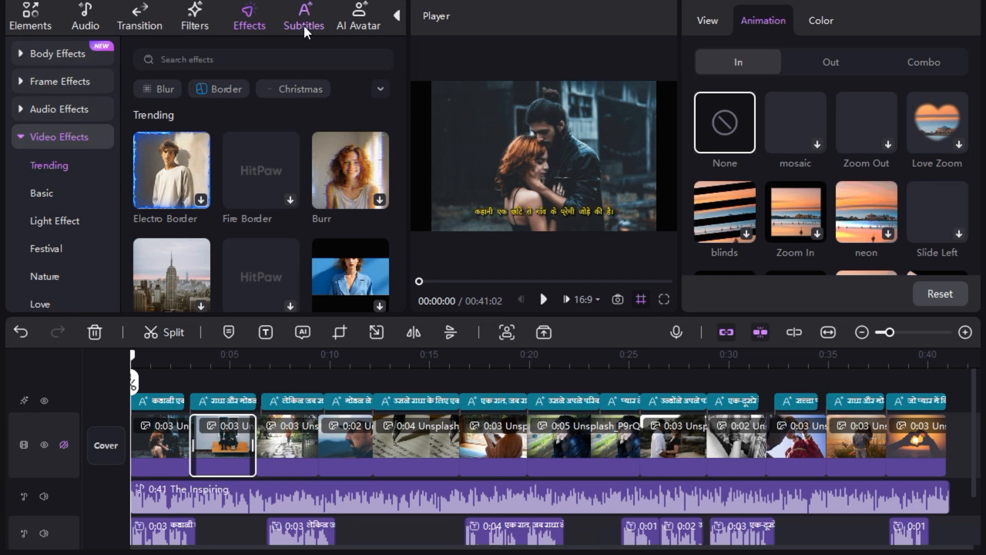
{"action": "left_click", "coordinate": [303, 24]}
{"action": "left_click", "coordinate": [253, 24]}
{"action": "left_click", "coordinate": [195, 20]}
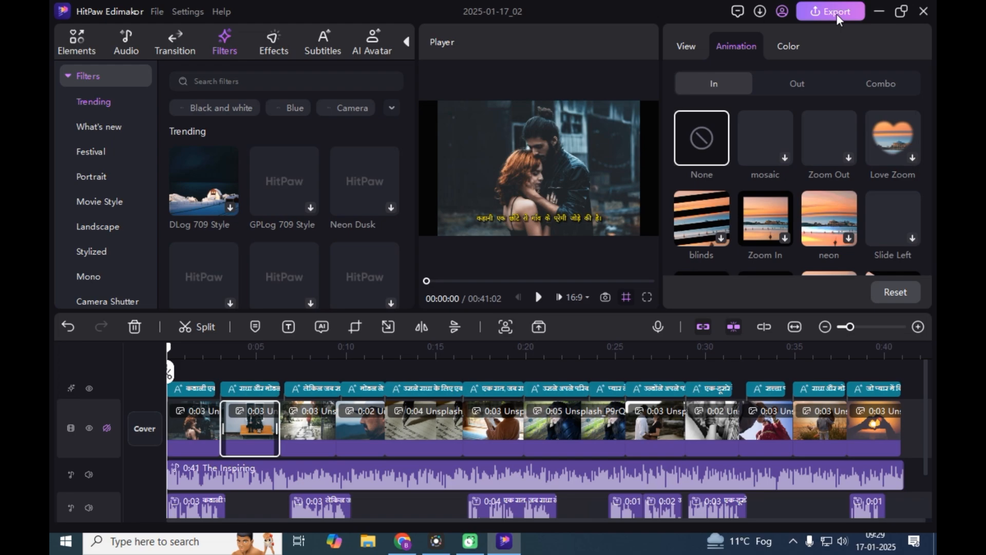
Review the available export resolutions and export the finished project as an MP4 video
{"action": "left_click", "coordinate": [831, 11]}
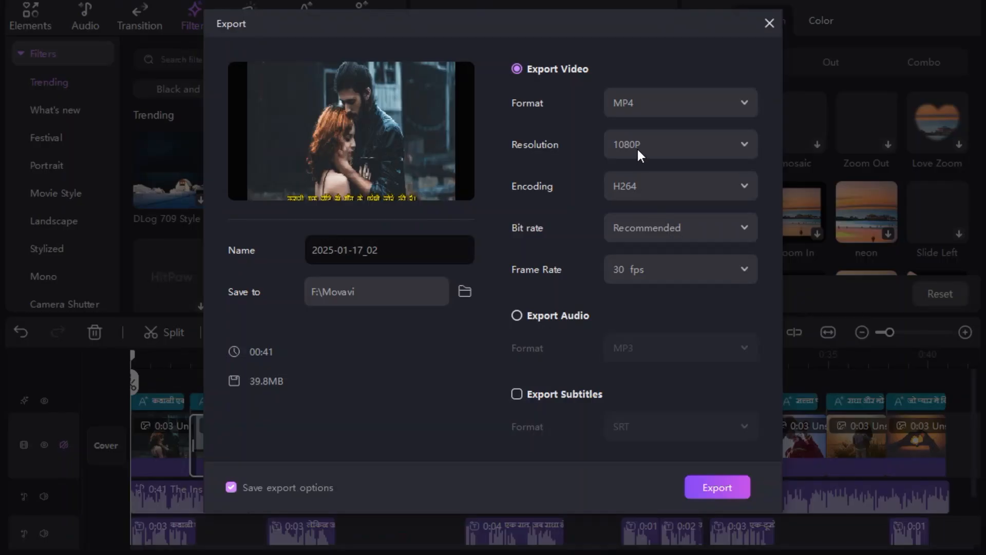
{"action": "left_click", "coordinate": [637, 147]}
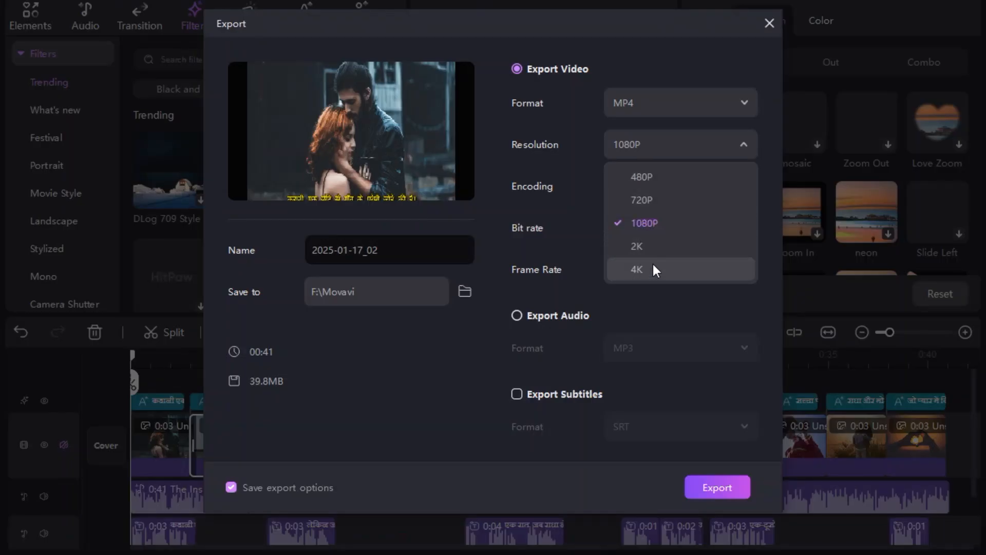
{"action": "left_click", "coordinate": [710, 483]}
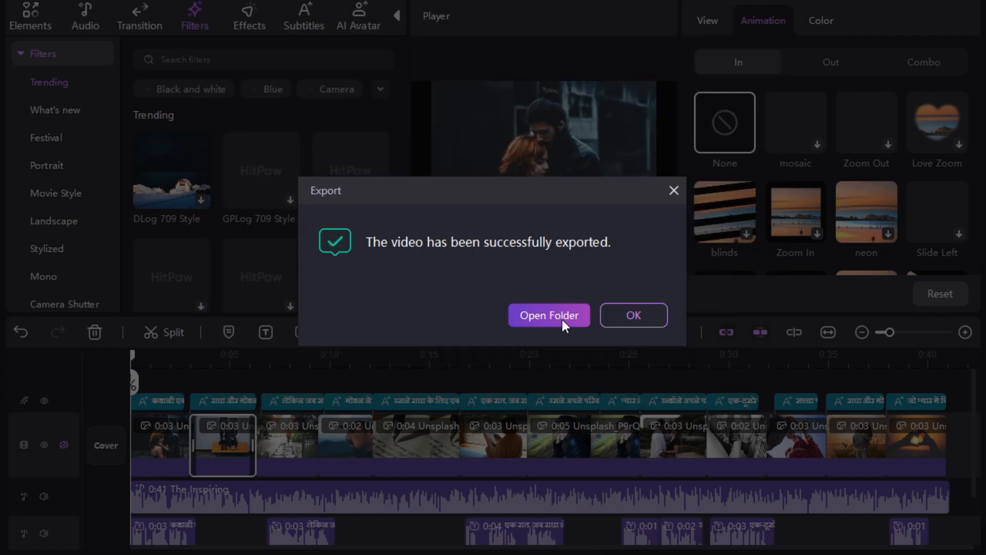
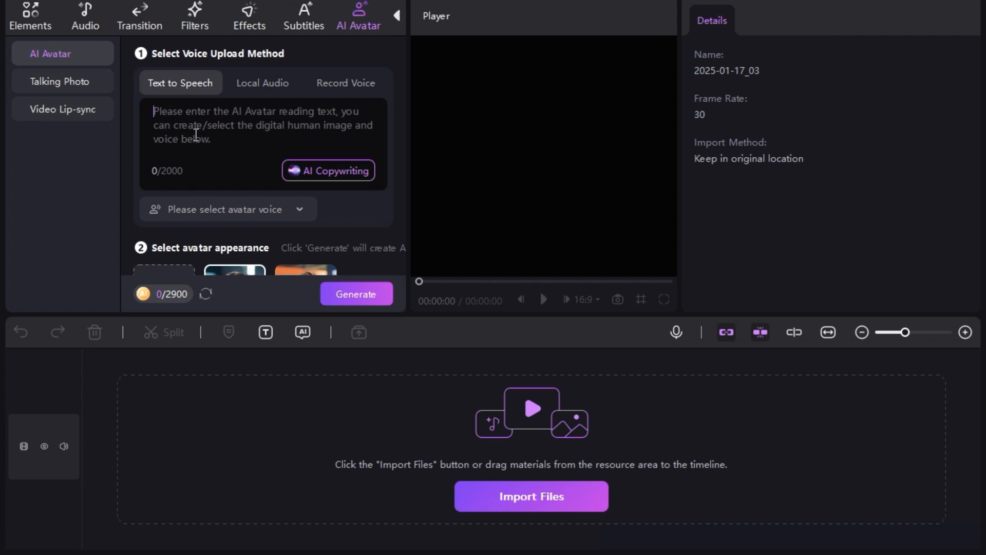
Look over the local audio and voice recording options for the AI avatar, and paste the Hindi script as its text-to-speech text
{"action": "left_click", "coordinate": [261, 84]}
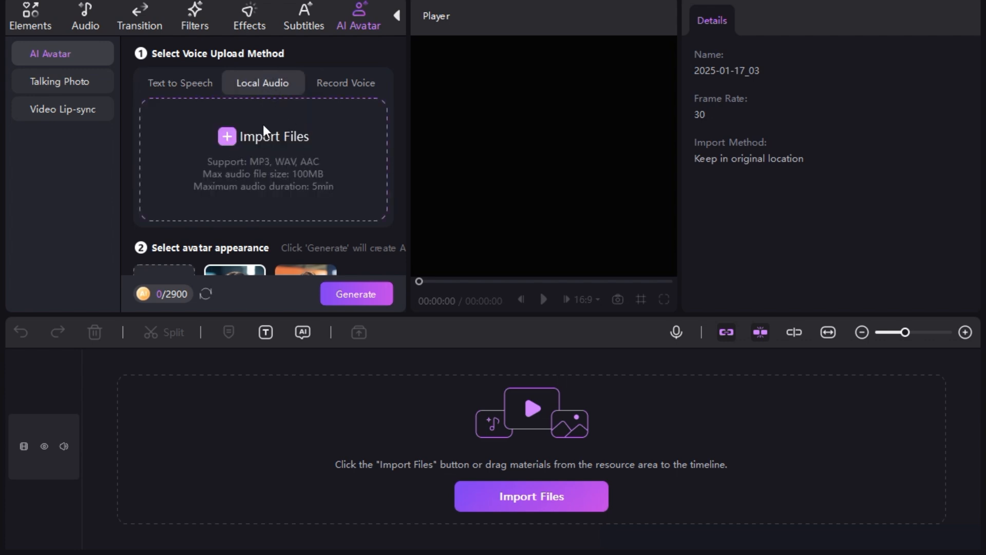
{"action": "left_click", "coordinate": [347, 85]}
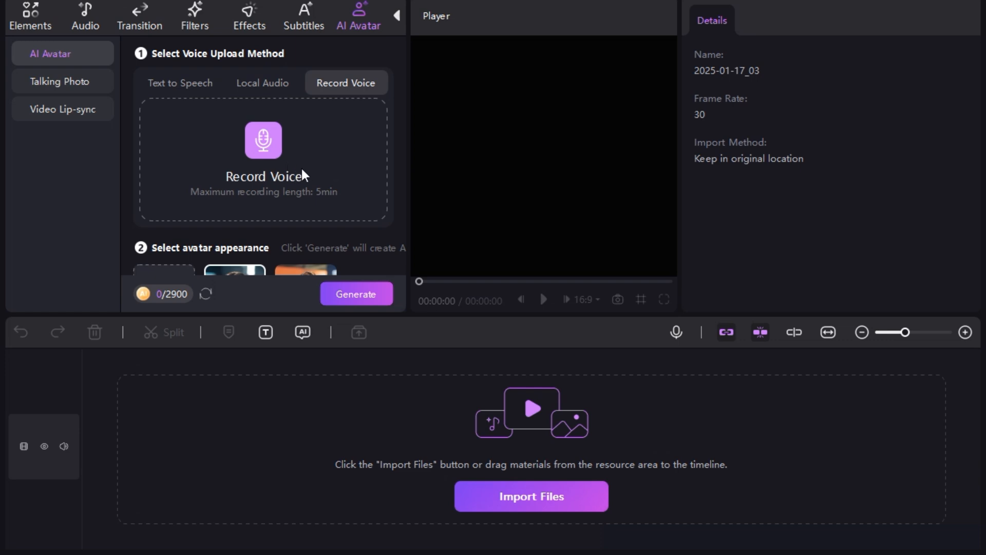
{"action": "left_click", "coordinate": [188, 88]}
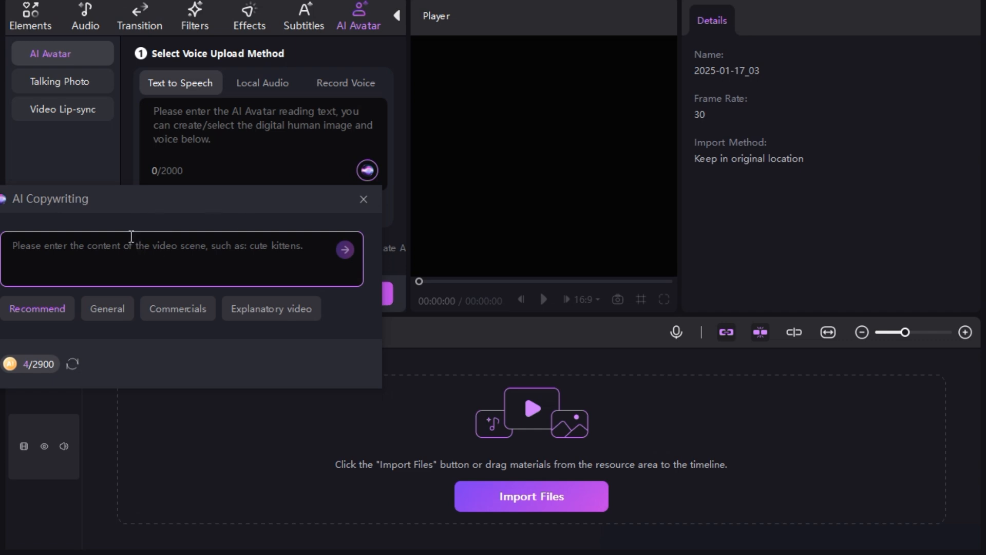
{"action": "left_click", "coordinate": [236, 118]}
{"action": "key", "text": "ctrl+v"}
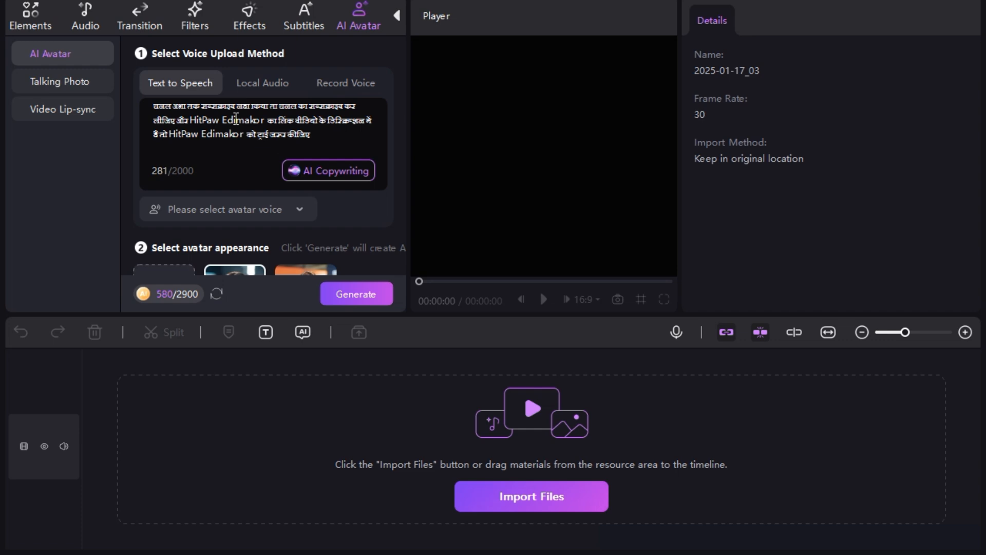
Filter the voice library to Hindi and choose the Riya K. Rao voice for the avatar
{"action": "left_click", "coordinate": [297, 208]}
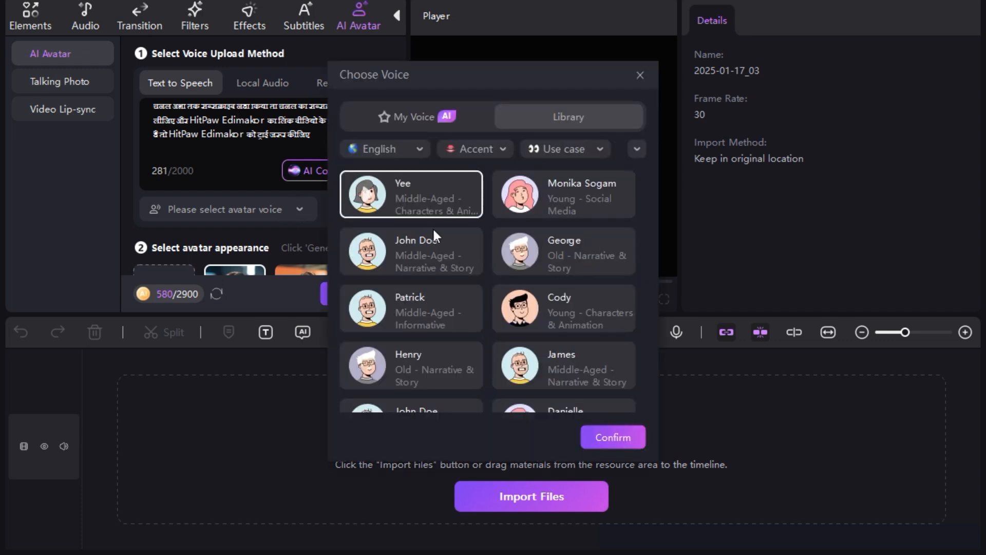
{"action": "left_click", "coordinate": [418, 148]}
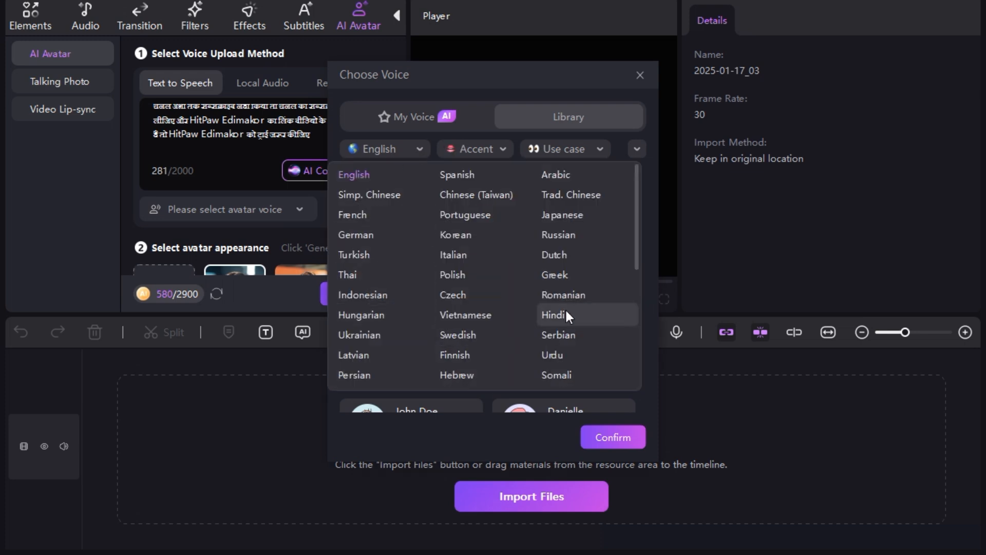
{"action": "left_click", "coordinate": [546, 315]}
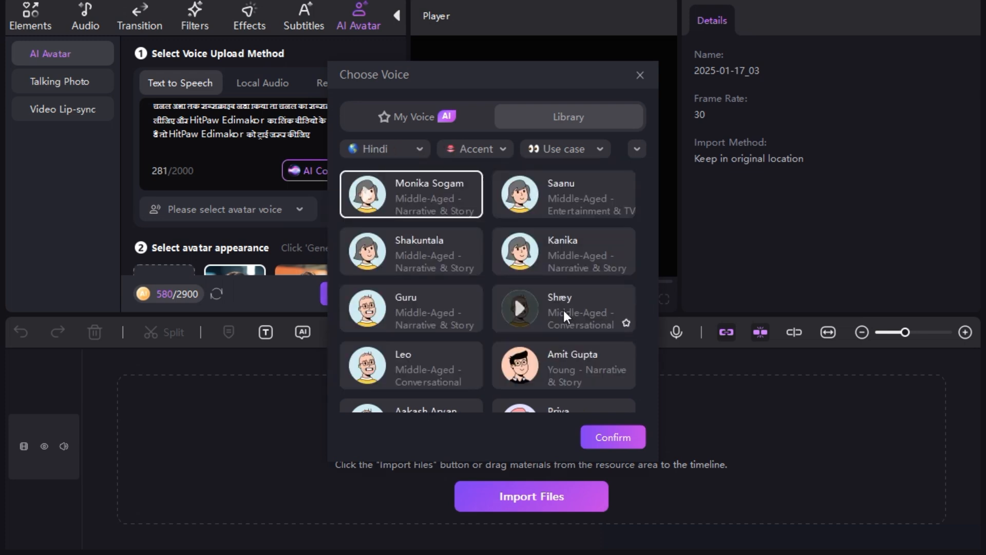
{"action": "scroll", "coordinate": [458, 270], "scroll_direction": "down", "scroll_amount": 1}
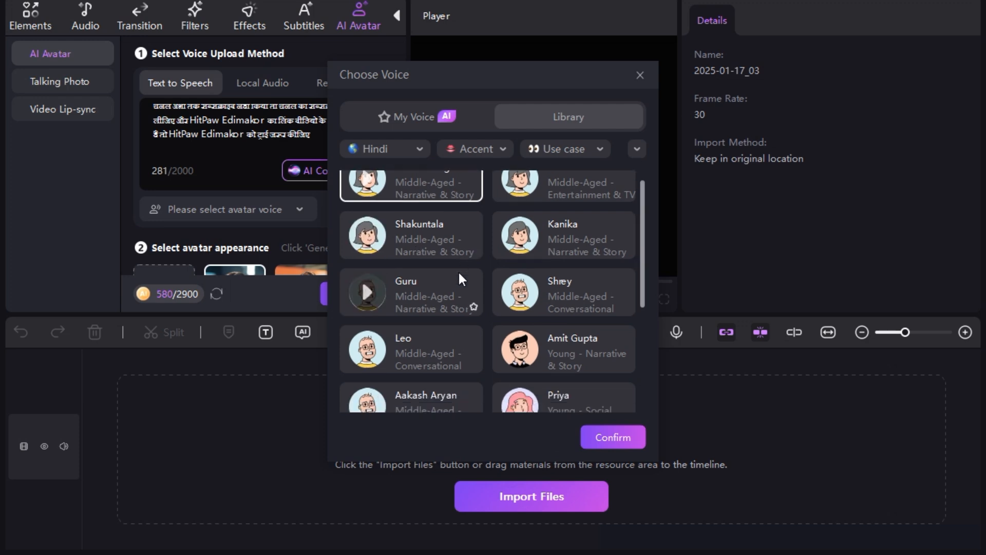
{"action": "scroll", "coordinate": [460, 278], "scroll_direction": "down", "scroll_amount": 2}
{"action": "scroll", "coordinate": [460, 278], "scroll_direction": "down", "scroll_amount": 3}
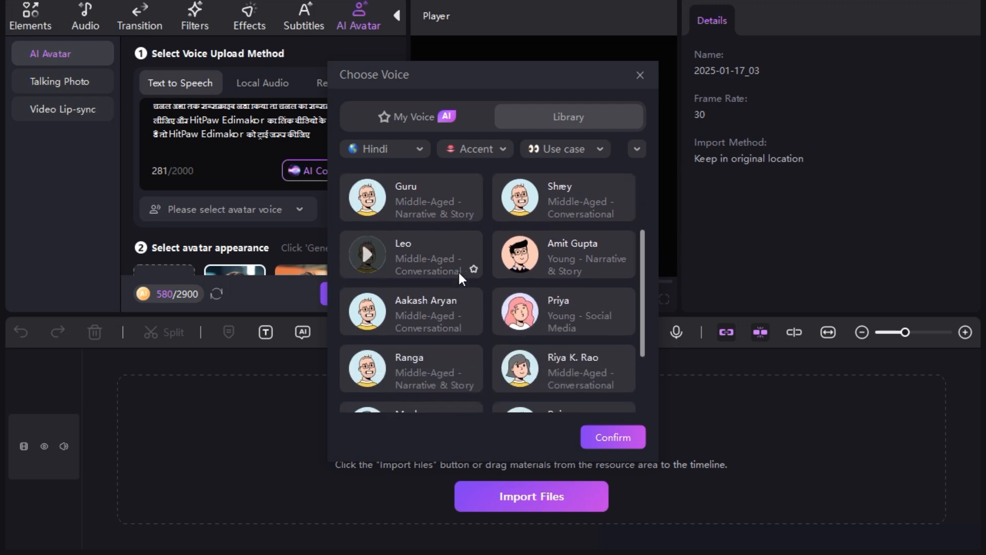
{"action": "scroll", "coordinate": [458, 271], "scroll_direction": "down", "scroll_amount": 2}
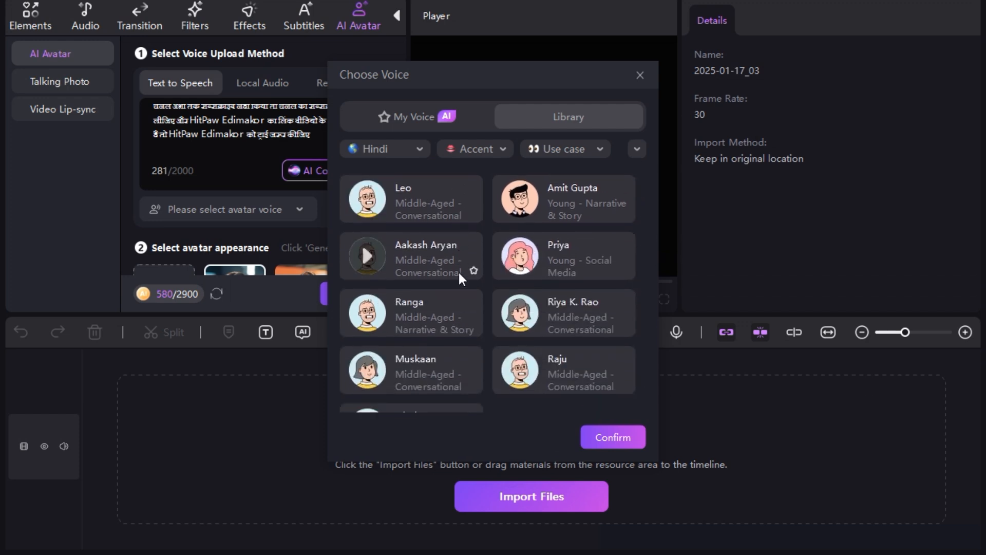
{"action": "scroll", "coordinate": [526, 261], "scroll_direction": "up", "scroll_amount": 1}
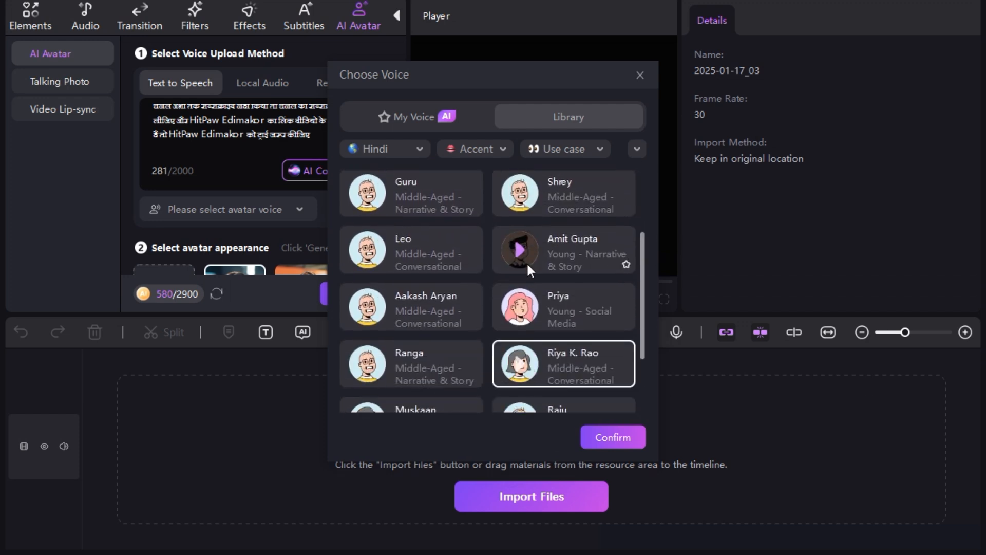
{"action": "scroll", "coordinate": [526, 261], "scroll_direction": "down", "scroll_amount": 1}
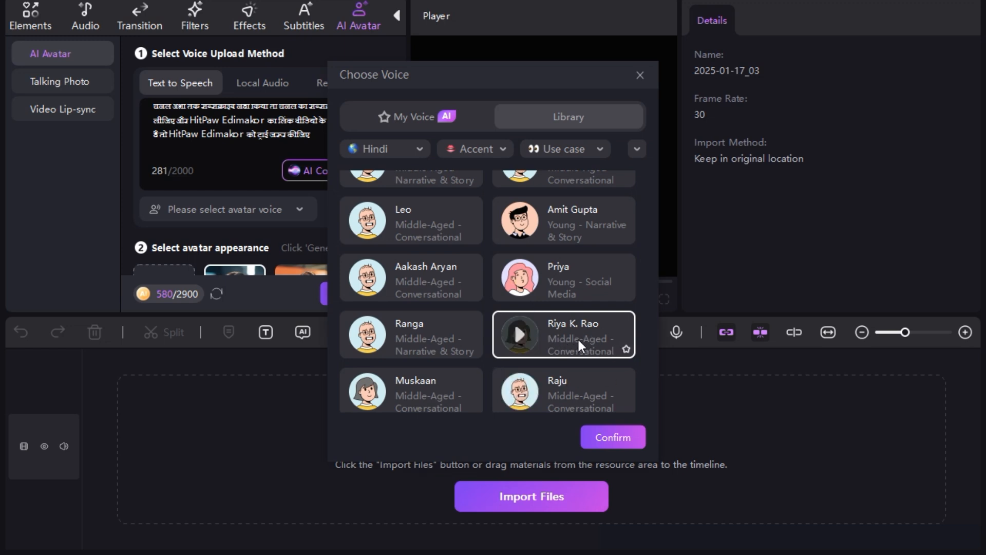
{"action": "left_click", "coordinate": [607, 440]}
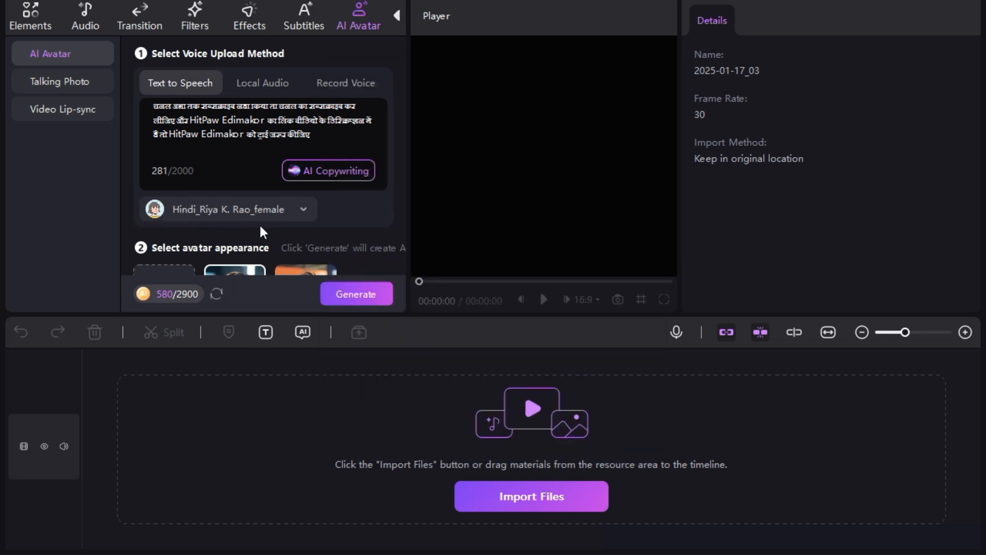
Browse the avatar gallery and preview the dark-haired woman in a white shirt on a purple background
{"action": "scroll", "coordinate": [260, 227], "scroll_direction": "down", "scroll_amount": 6}
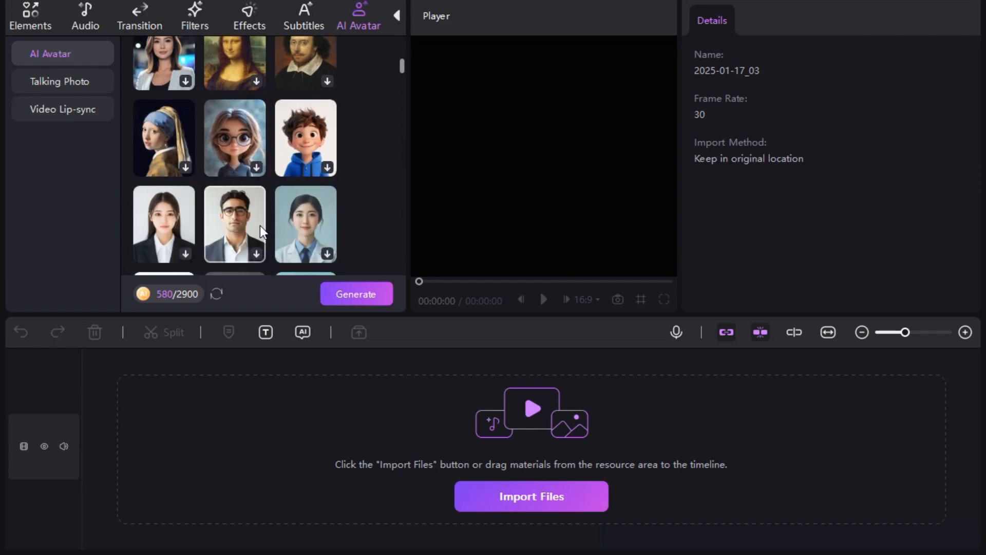
{"action": "scroll", "coordinate": [260, 226], "scroll_direction": "down", "scroll_amount": 8}
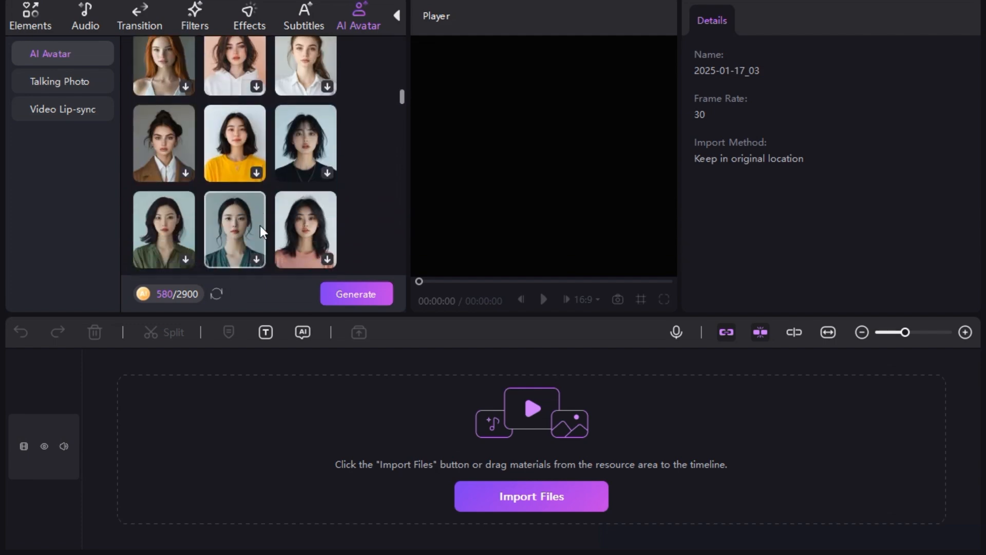
{"action": "scroll", "coordinate": [260, 231], "scroll_direction": "down", "scroll_amount": 8}
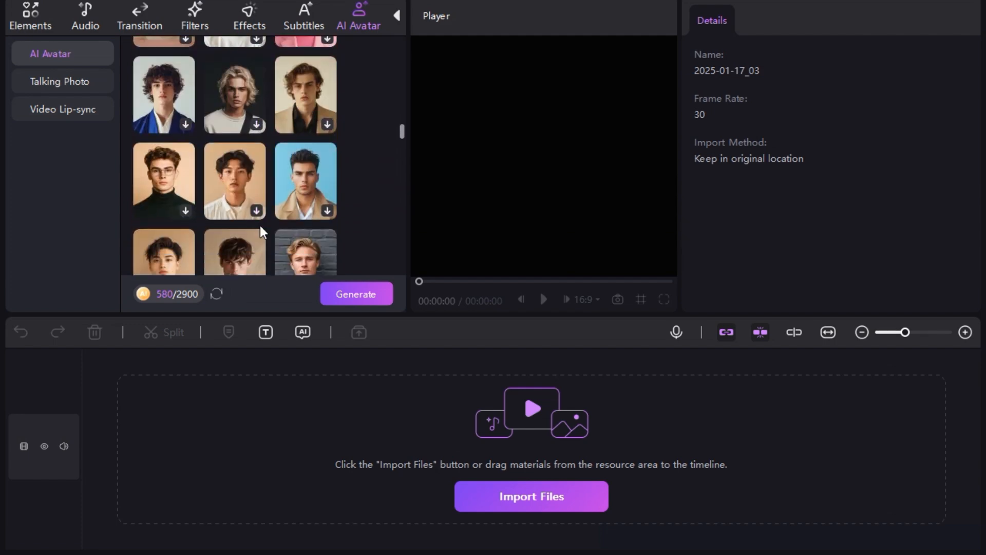
{"action": "scroll", "coordinate": [260, 226], "scroll_direction": "down", "scroll_amount": 5}
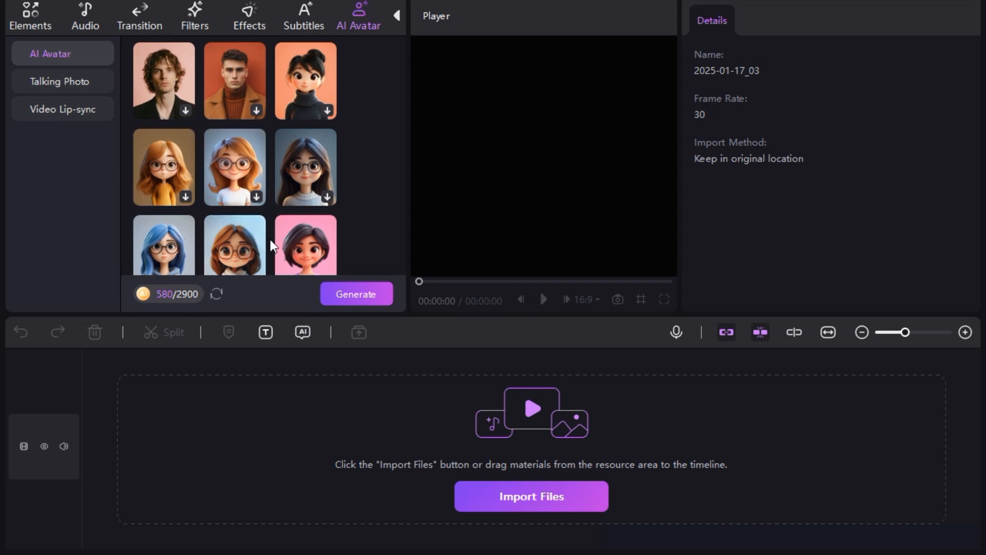
{"action": "scroll", "coordinate": [270, 239], "scroll_direction": "down", "scroll_amount": 5}
{"action": "left_click", "coordinate": [230, 121]}
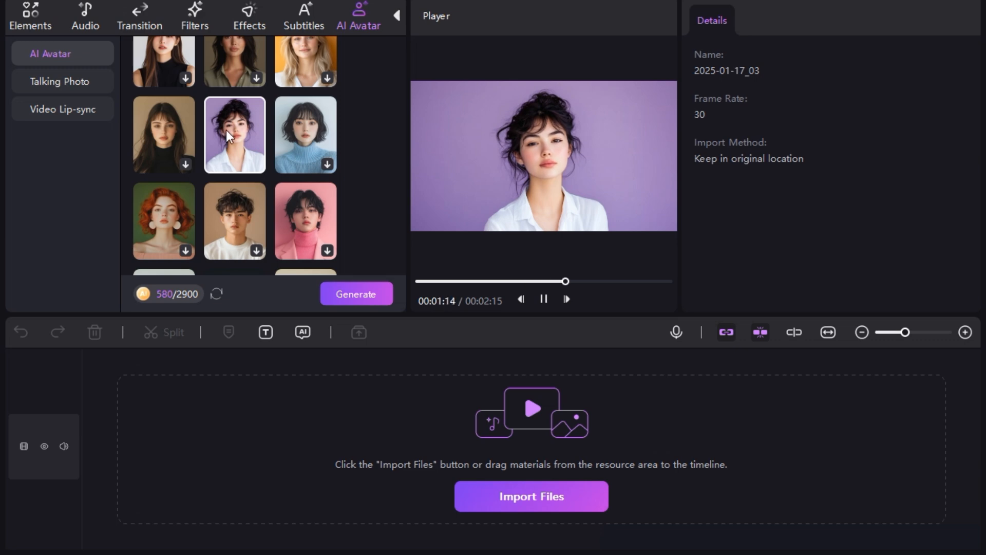
{"action": "scroll", "coordinate": [243, 205], "scroll_direction": "down", "scroll_amount": 3}
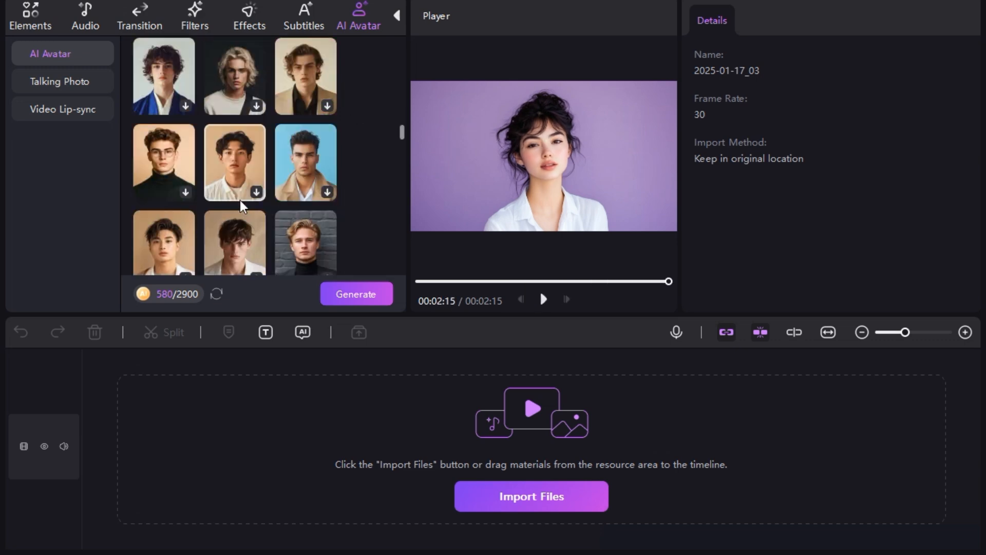
{"action": "scroll", "coordinate": [242, 204], "scroll_direction": "down", "scroll_amount": 6}
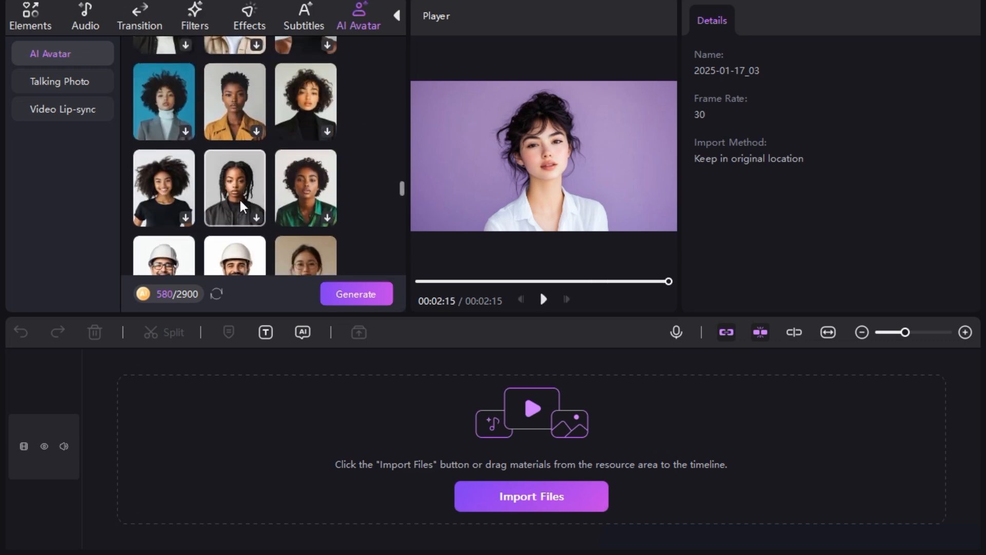
{"action": "scroll", "coordinate": [243, 208], "scroll_direction": "up", "scroll_amount": 10}
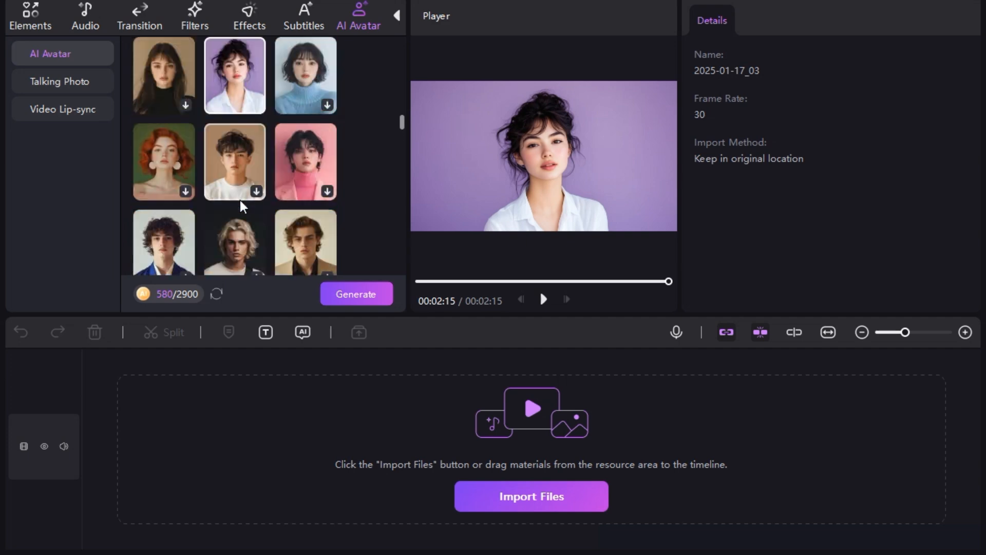
{"action": "scroll", "coordinate": [239, 199], "scroll_direction": "up", "scroll_amount": 10}
{"action": "left_click", "coordinate": [173, 118]}
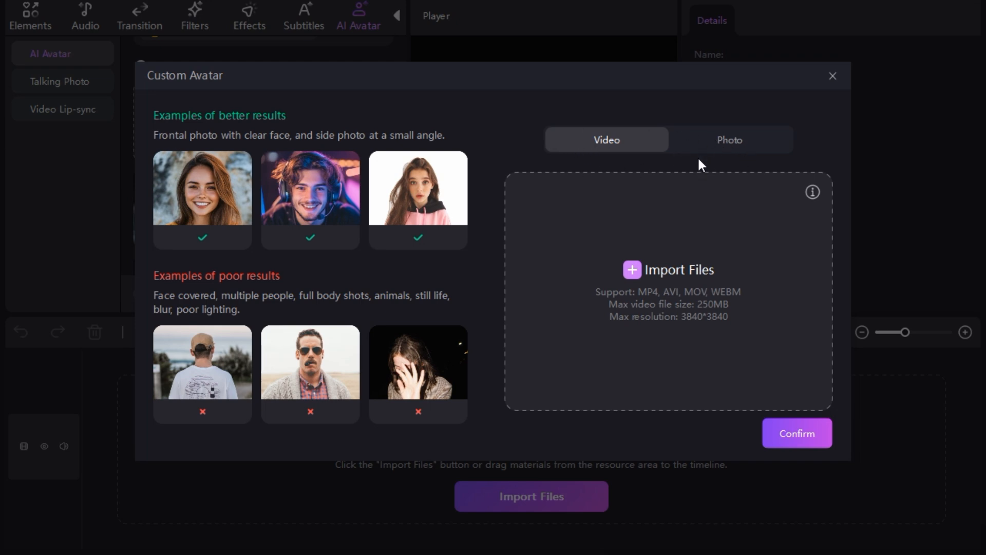
{"action": "left_click", "coordinate": [732, 138]}
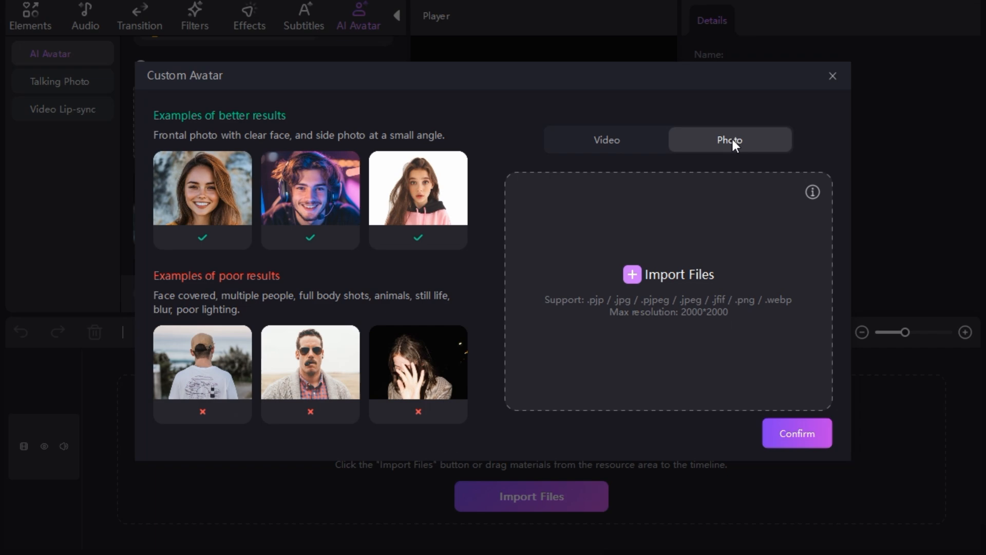
{"action": "left_click", "coordinate": [676, 276]}
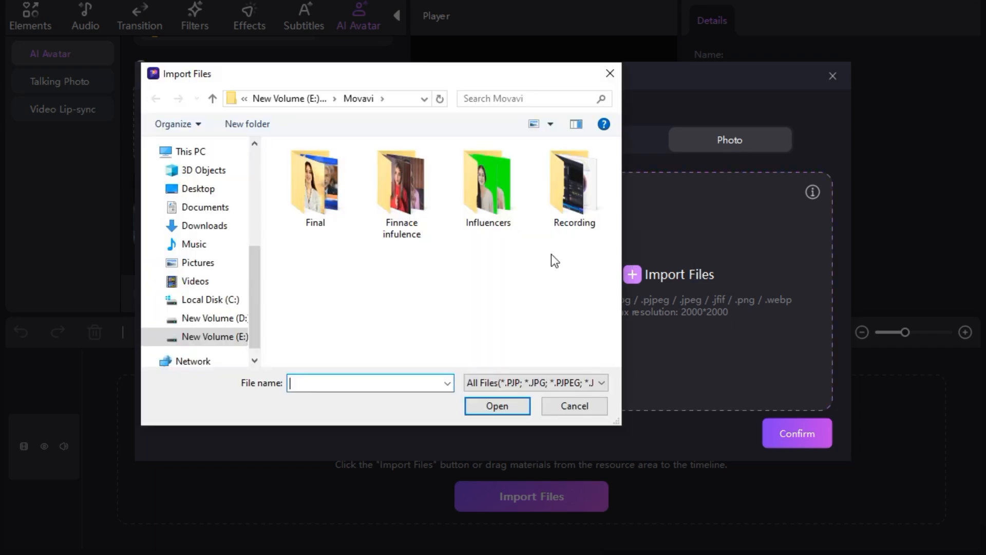
{"action": "left_click", "coordinate": [216, 228]}
{"action": "left_click", "coordinate": [304, 193]}
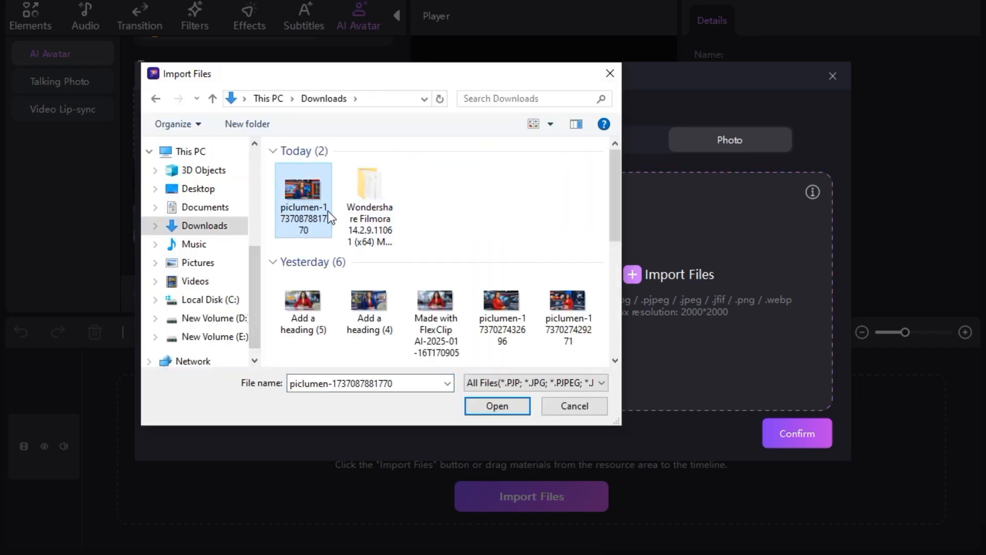
{"action": "left_click", "coordinate": [492, 405]}
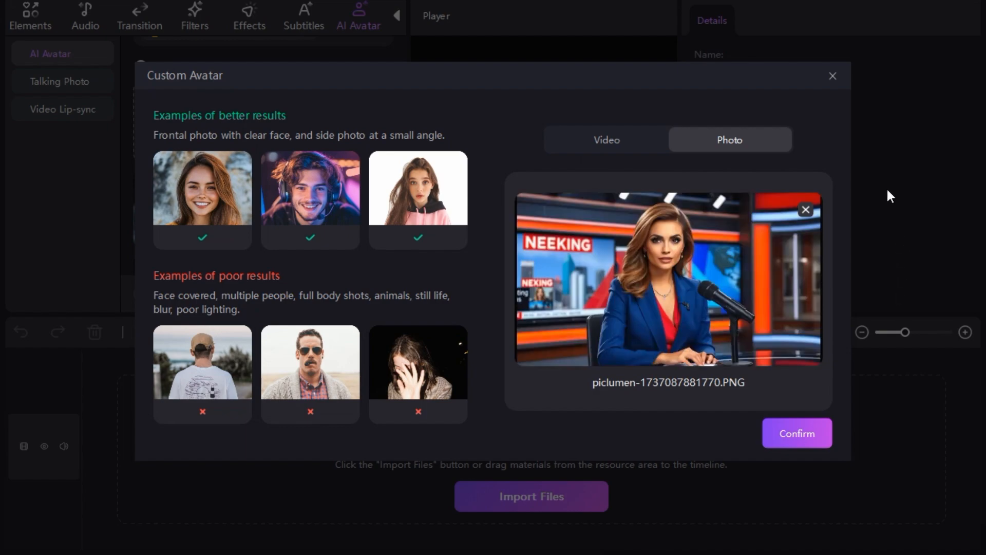
{"action": "left_click", "coordinate": [806, 433]}
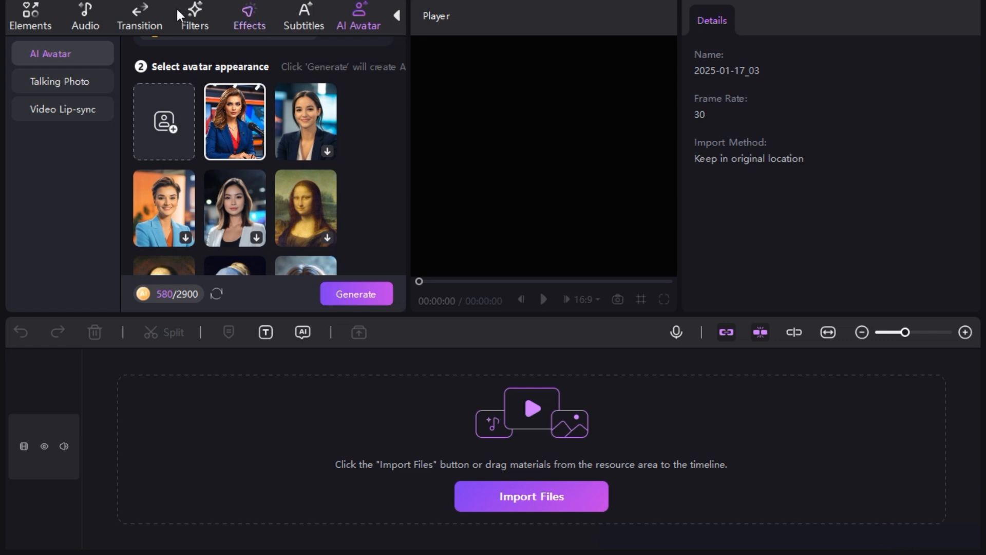
{"action": "left_click", "coordinate": [233, 131]}
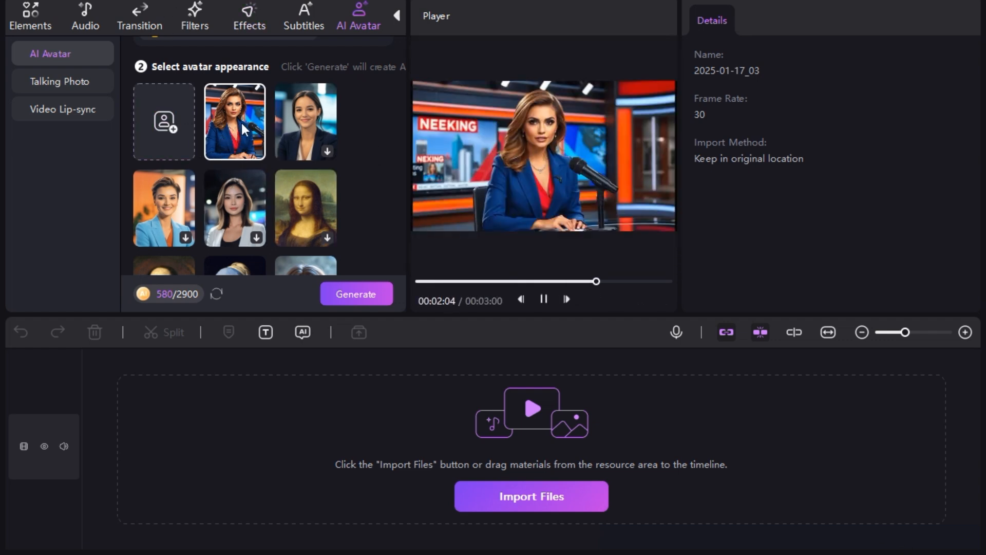
Choose the blonde woman on the orange background as the avatar and generate the talking video
{"action": "scroll", "coordinate": [237, 196], "scroll_direction": "down", "scroll_amount": 5}
{"action": "scroll", "coordinate": [239, 203], "scroll_direction": "down", "scroll_amount": 5}
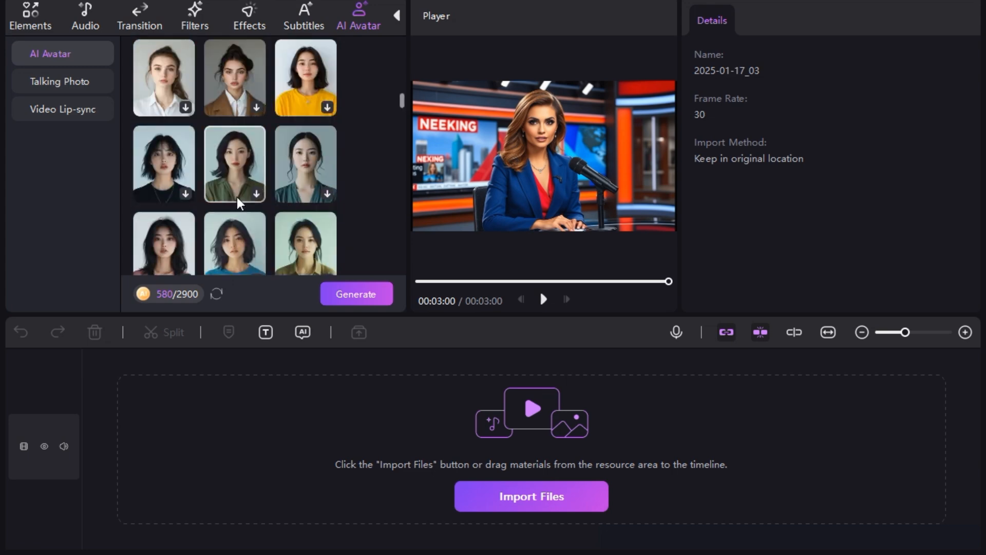
{"action": "scroll", "coordinate": [239, 203], "scroll_direction": "down", "scroll_amount": 3}
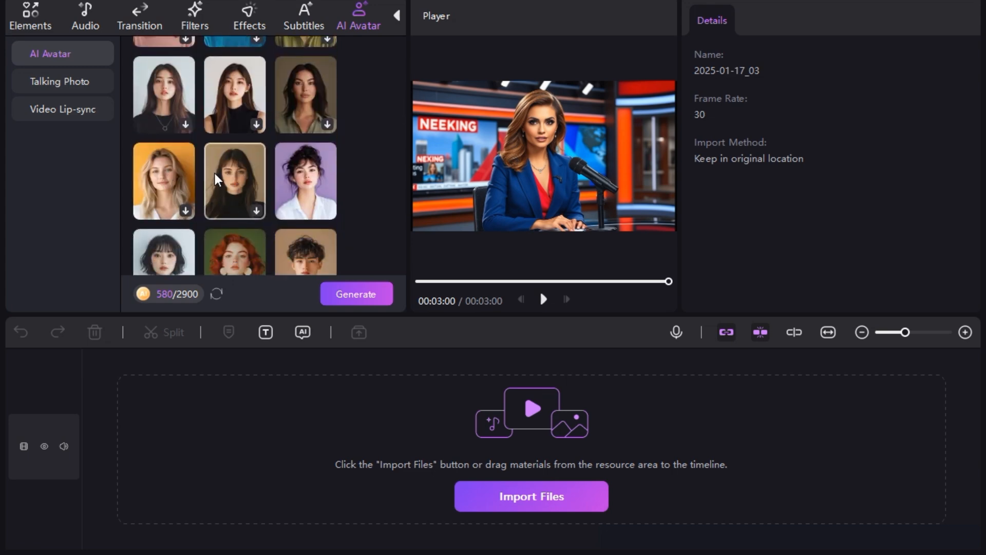
{"action": "left_click", "coordinate": [170, 173]}
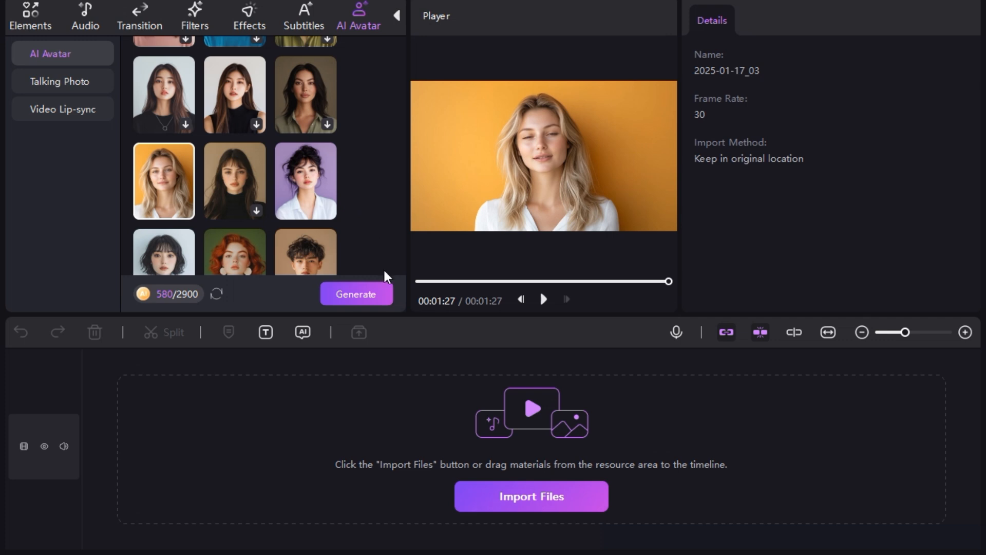
{"action": "left_click", "coordinate": [359, 296]}
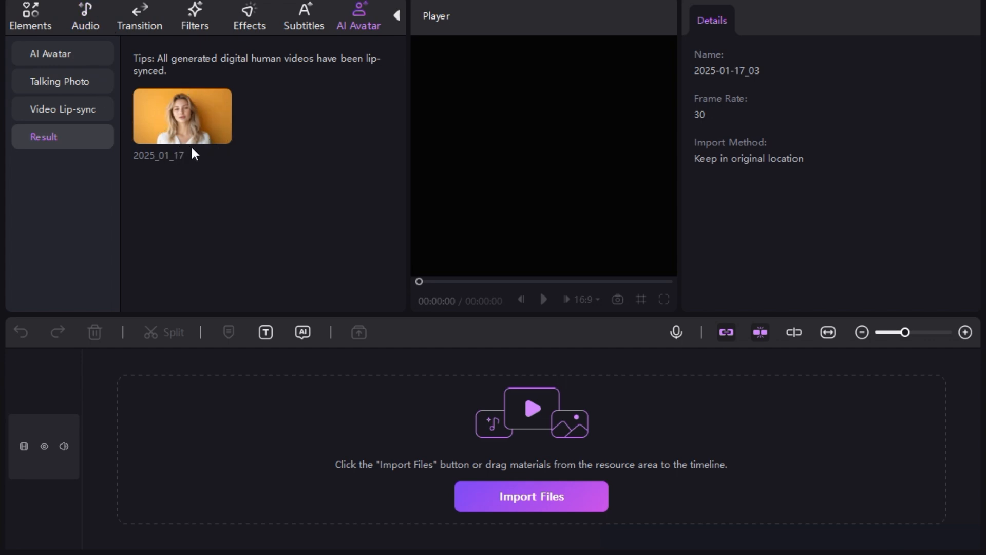
Play back the generated avatar video and place it at the start of the timeline
{"action": "mouse_move", "coordinate": [192, 113]}
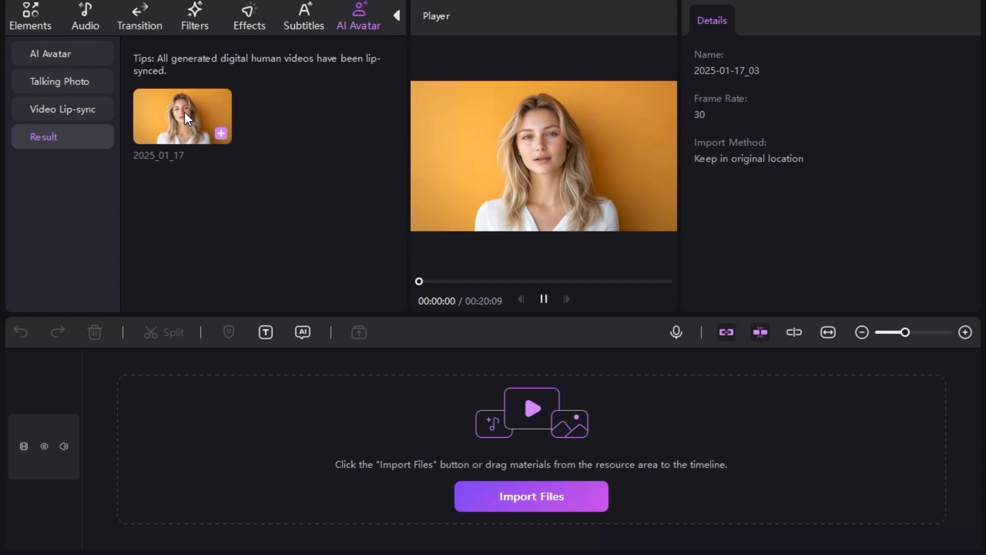
{"action": "left_click", "coordinate": [541, 300]}
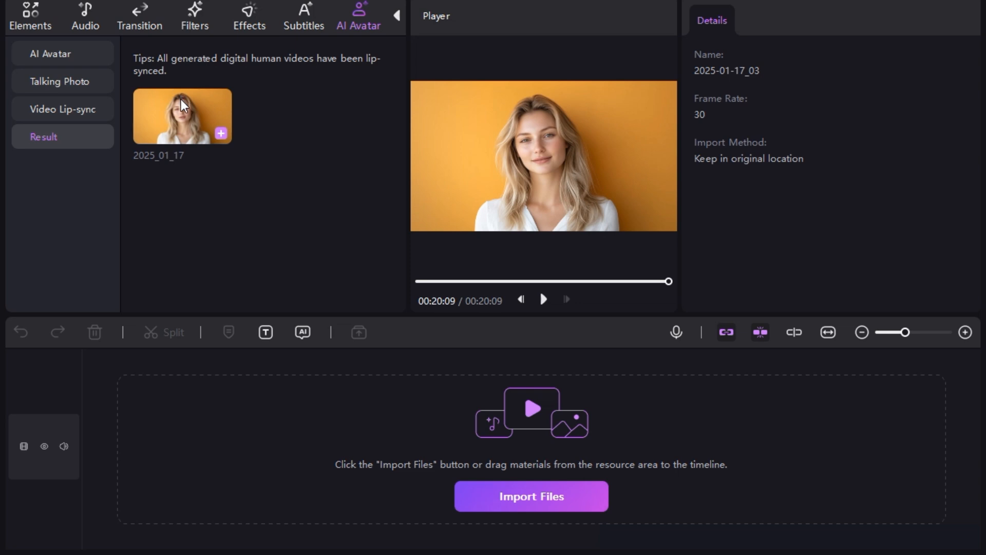
{"action": "left_click_drag", "start_coordinate": [183, 115], "coordinate": [104, 473]}
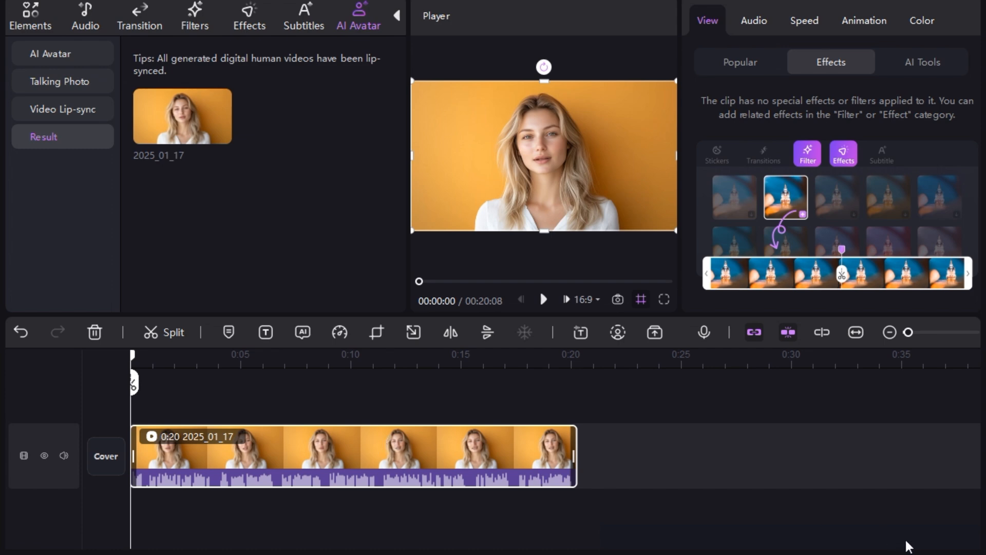
Look over the subtitle and social media sticker libraries available for the avatar clip
{"action": "left_click", "coordinate": [309, 25]}
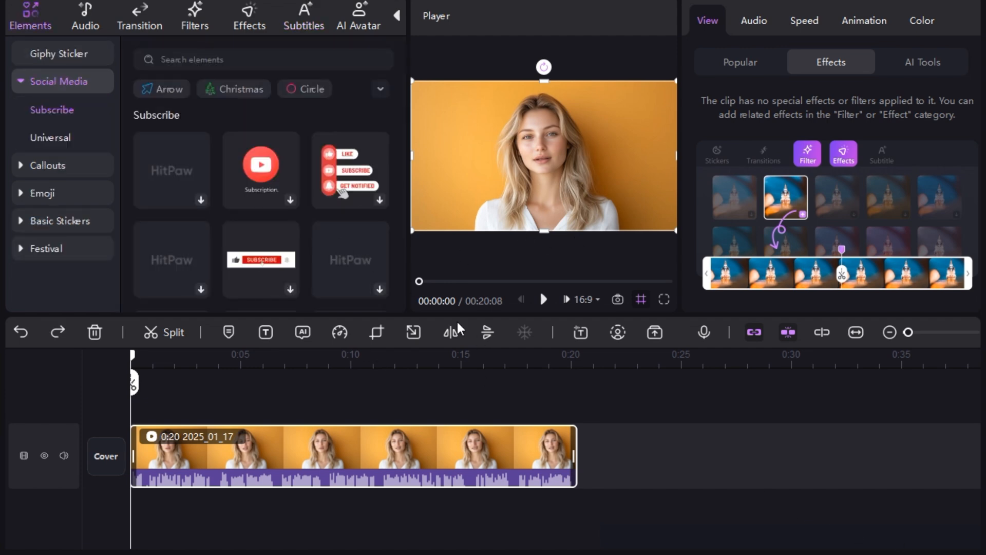
Auto-generate still subtitles for the avatar clip with Auto Detect as original language, and apply the plain yellow BROWN style to all of them
{"action": "left_click", "coordinate": [300, 17]}
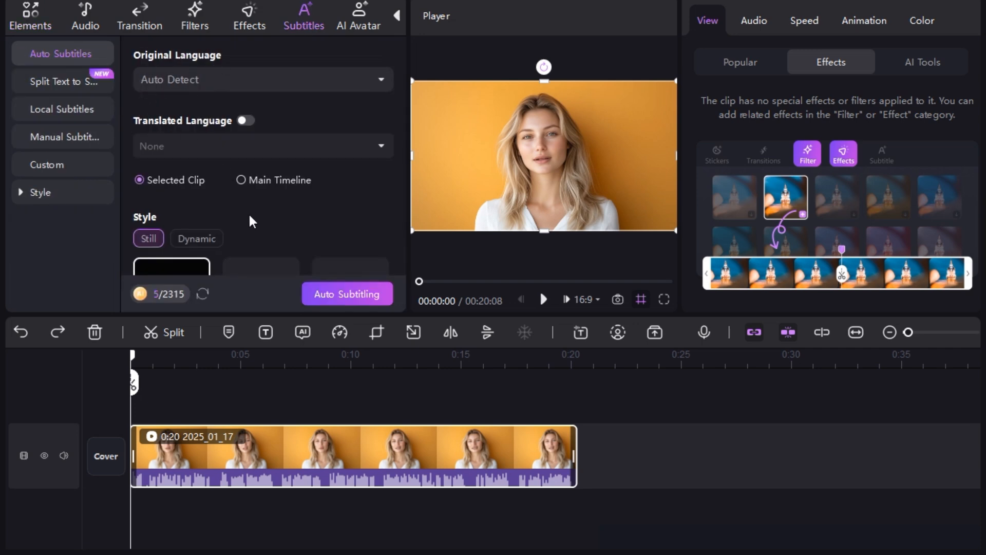
{"action": "scroll", "coordinate": [249, 218], "scroll_direction": "down", "scroll_amount": 3}
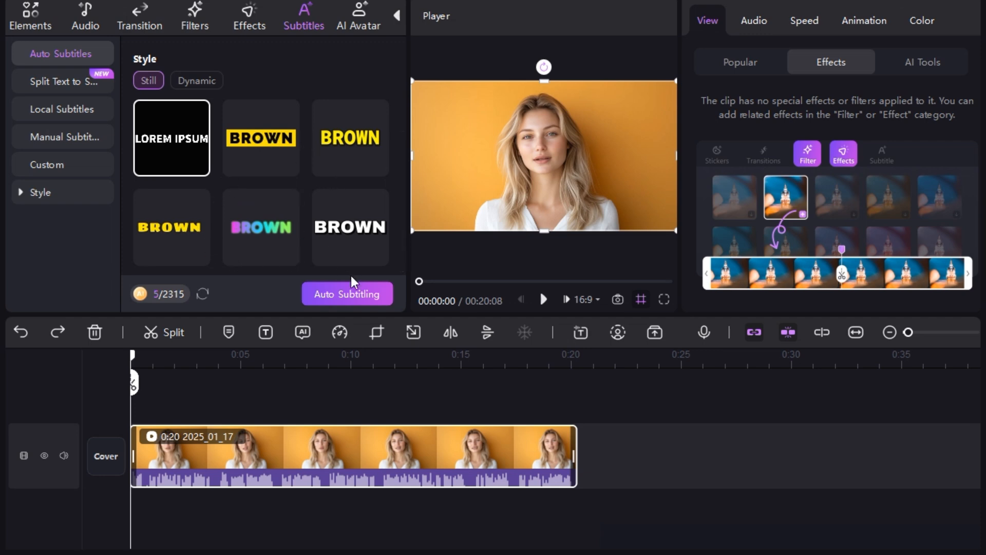
{"action": "left_click", "coordinate": [322, 297]}
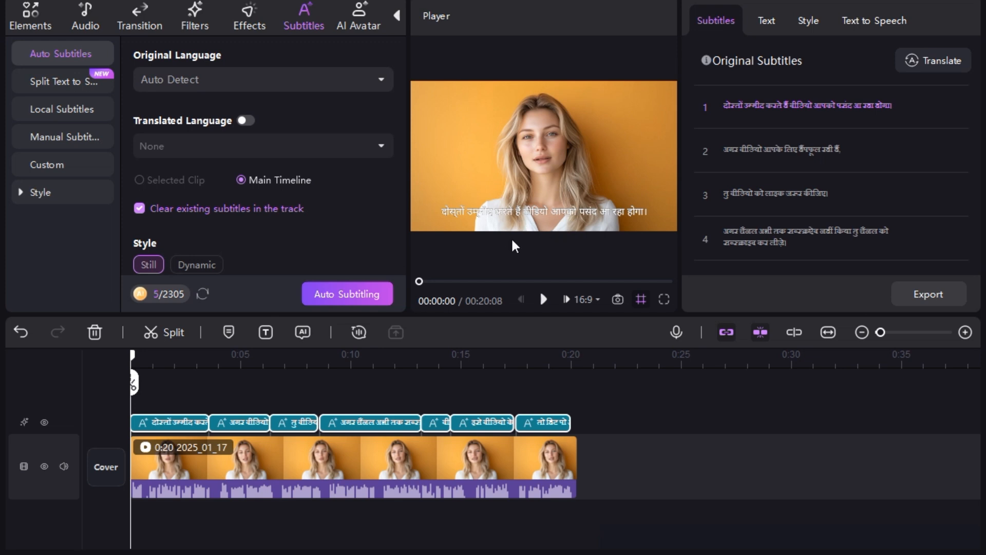
{"action": "left_click", "coordinate": [541, 213]}
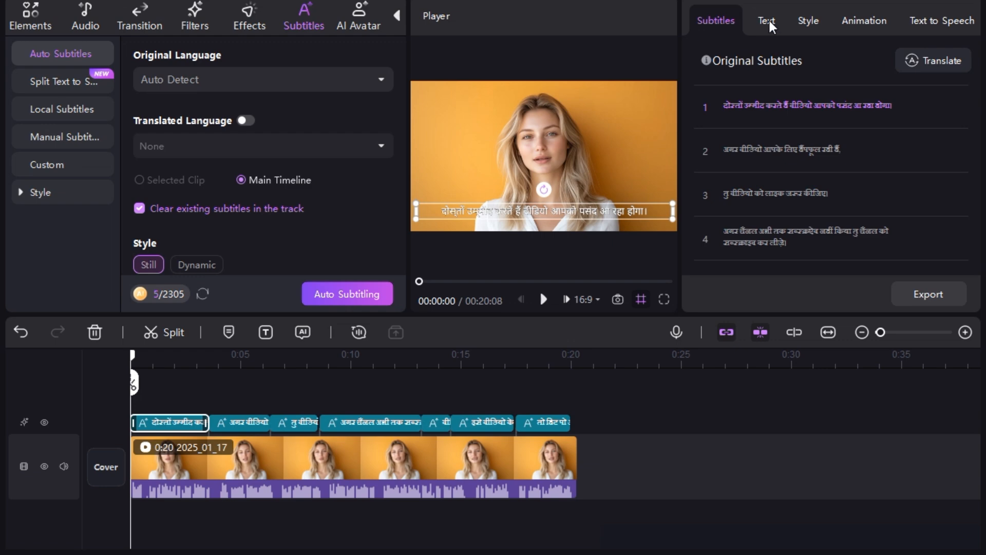
{"action": "left_click", "coordinate": [808, 21]}
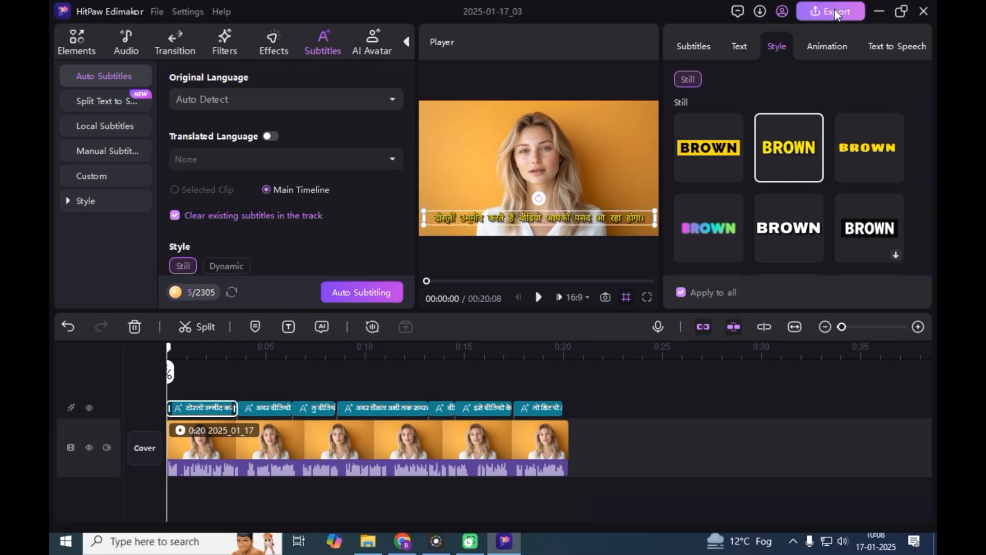
Export the subtitled avatar video as 2025-01-17_03 in MP4 format at 1080P, H264 and 30 fps to F:/Movavi
{"action": "left_click", "coordinate": [834, 10]}
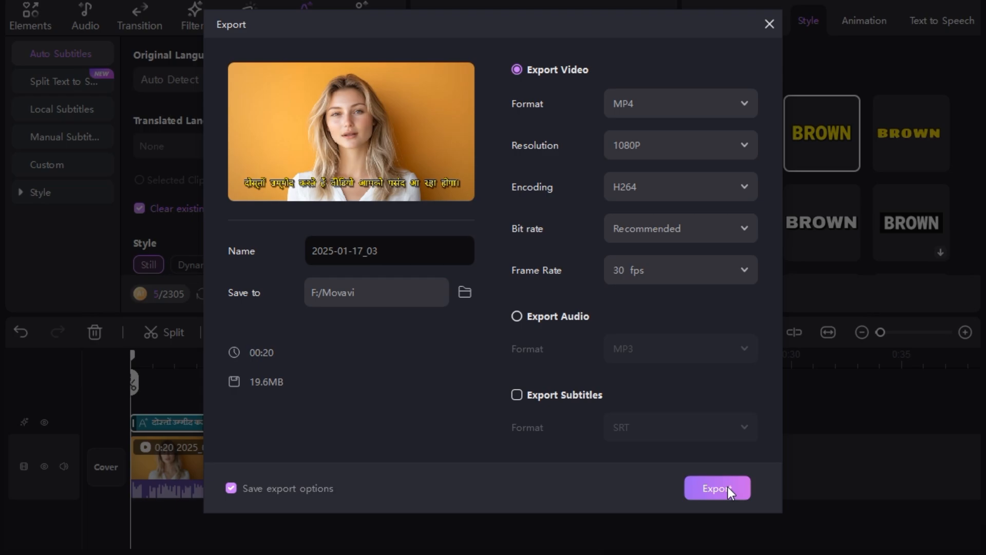
{"action": "left_click", "coordinate": [704, 468]}
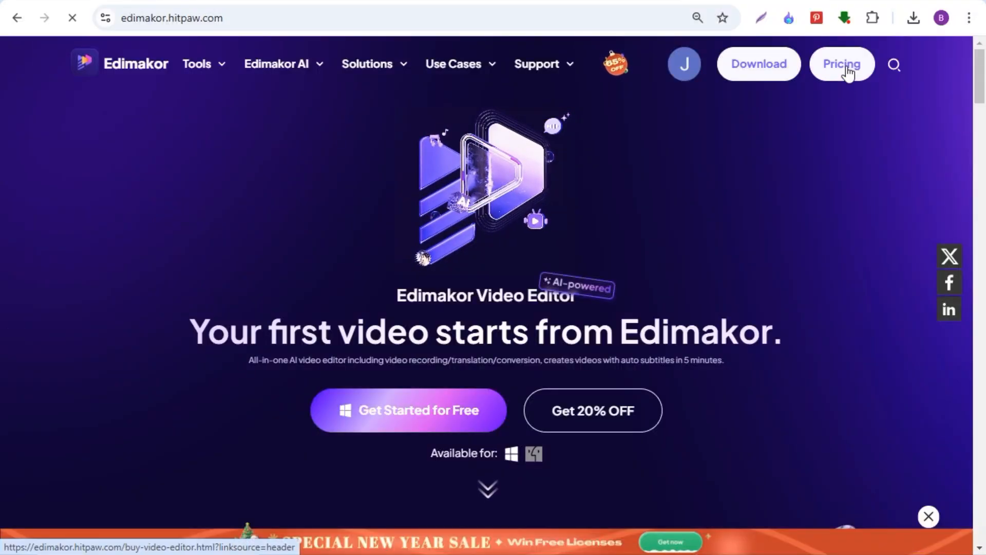
On the Edimakor website in the browser, open the pricing page and review the individual plans and the plan comparison
{"action": "left_click", "coordinate": [847, 71]}
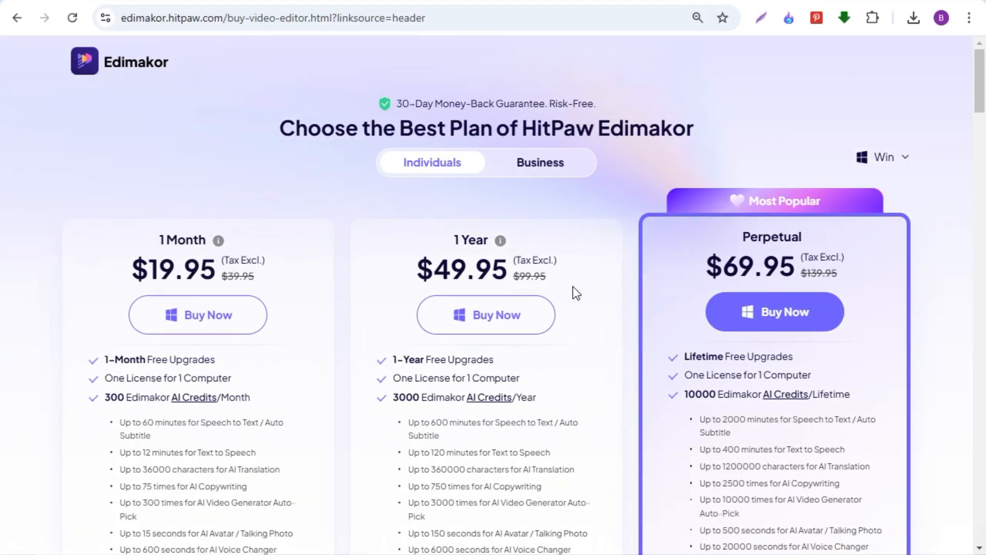
{"action": "scroll", "coordinate": [573, 287], "scroll_direction": "down", "scroll_amount": 1}
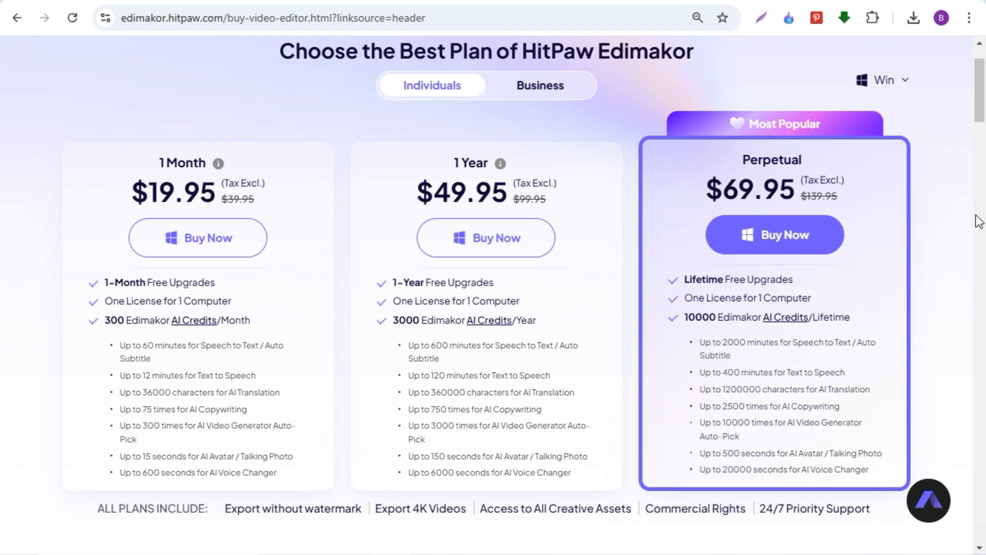
{"action": "scroll", "coordinate": [975, 120], "scroll_direction": "down", "scroll_amount": 5}
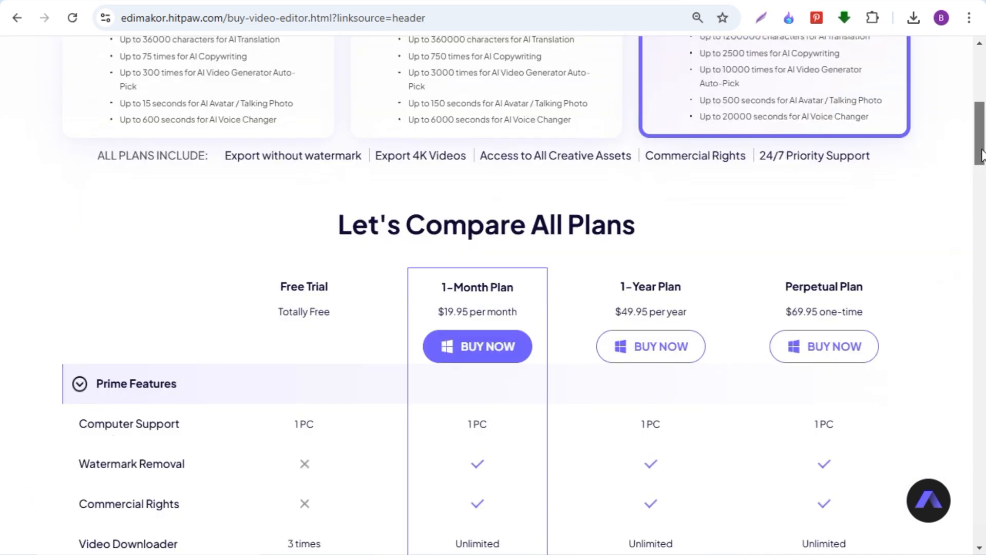